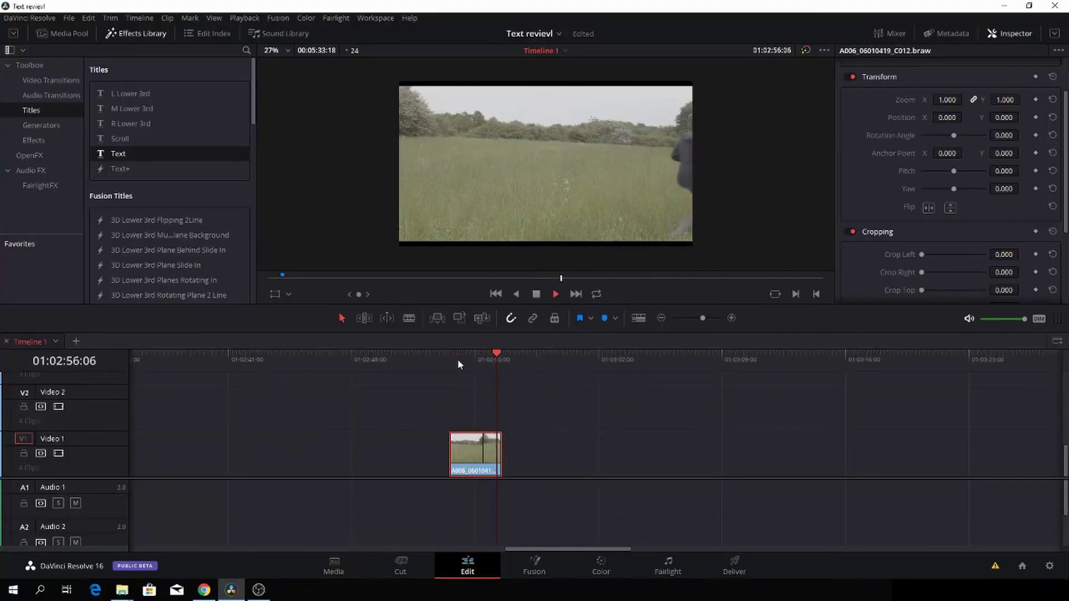
# Place a Text title above the field clip and trim it to the clip's length.
pyautogui.press('space')
pyautogui.moveTo(496, 361); pyautogui.dragTo(459, 361)
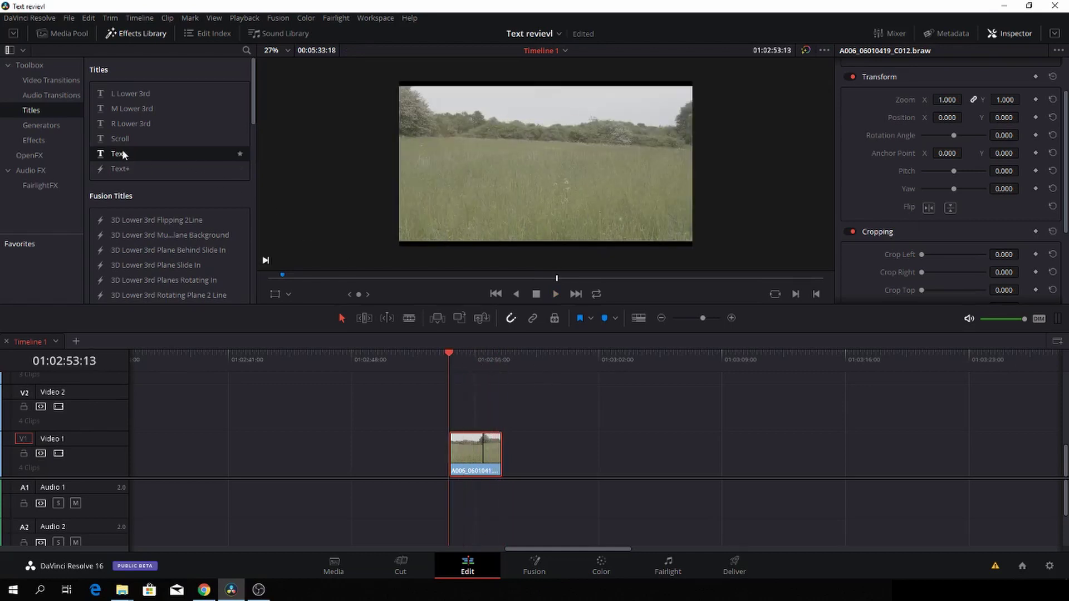
pyautogui.moveTo(123, 154); pyautogui.dragTo(458, 426)
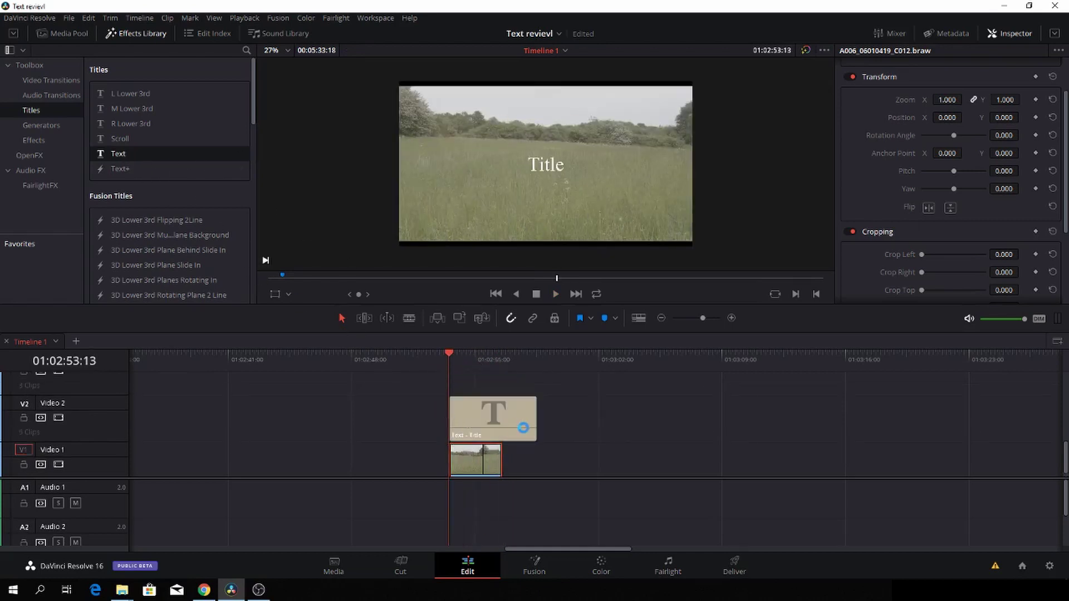
pyautogui.moveTo(535, 419)
pyautogui.mouseDown()
pyautogui.moveTo(477, 410)
pyautogui.moveTo(476, 393)
pyautogui.moveTo(519, 416)
pyautogui.mouseUp()
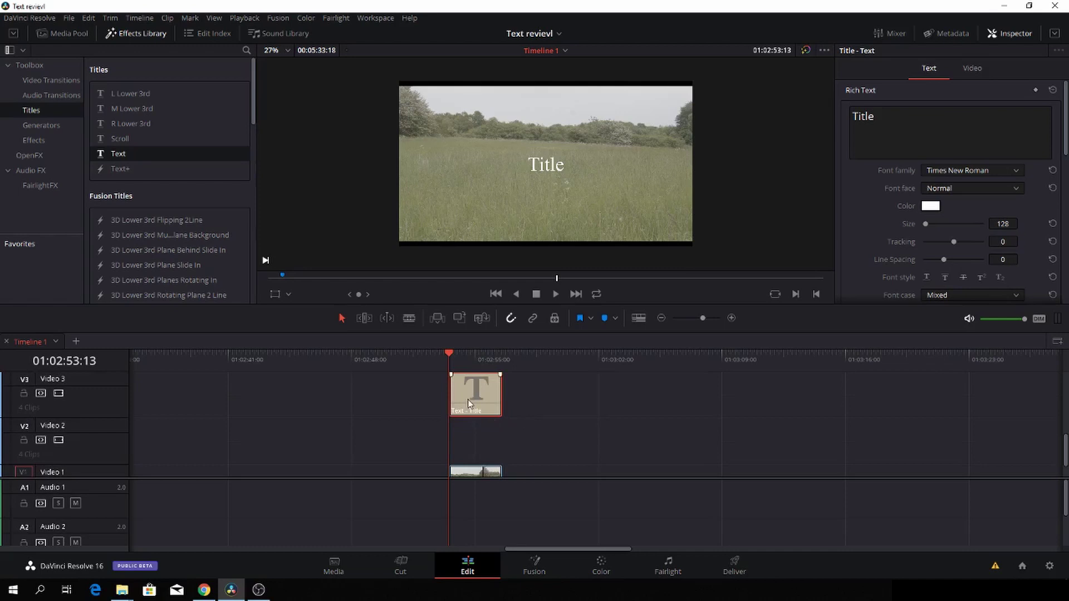
# Replace the title's placeholder wording with WALK.
pyautogui.click(882, 115)
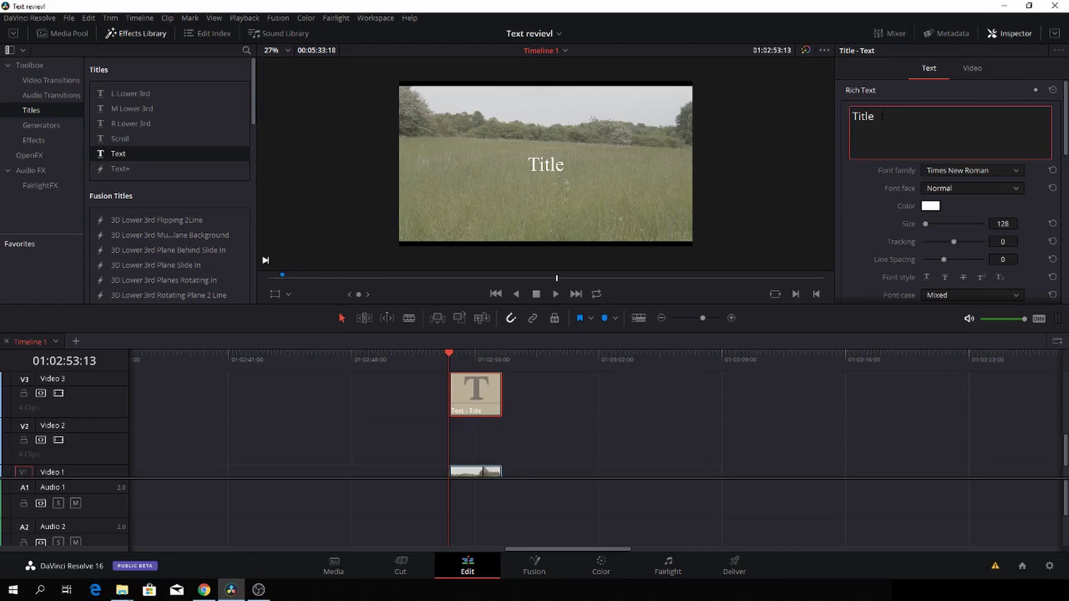
pyautogui.press('BackSpace')
pyautogui.press('BackSpace')
pyautogui.press('BackSpace')
pyautogui.press('BackSpace')
pyautogui.press('BackSpace')
pyautogui.write('WALK')
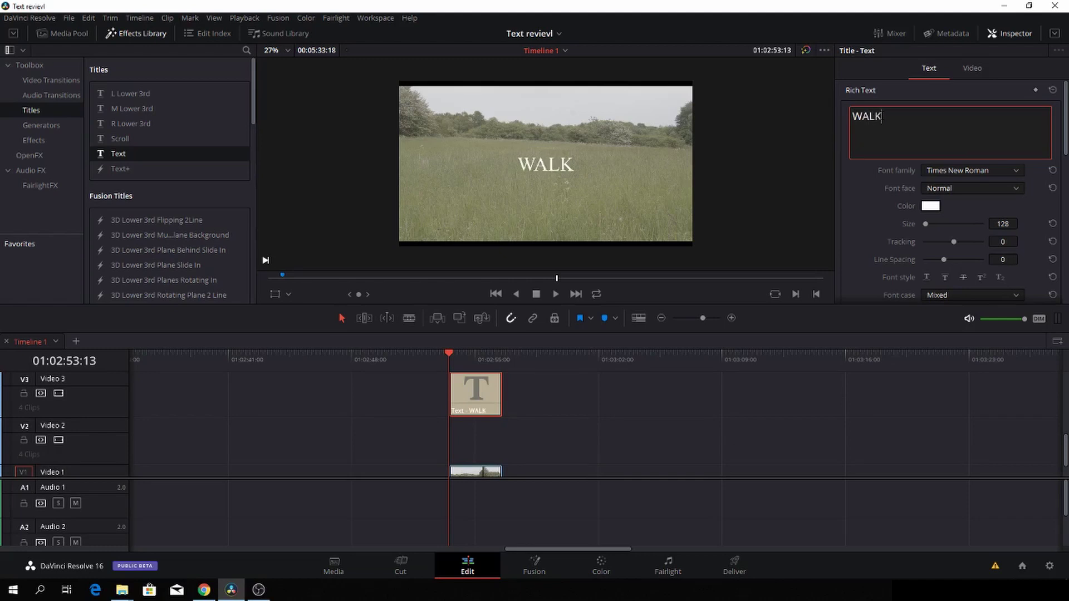
# Set the WALK title's font to Tahoma Bold.
pyautogui.click(1014, 170)
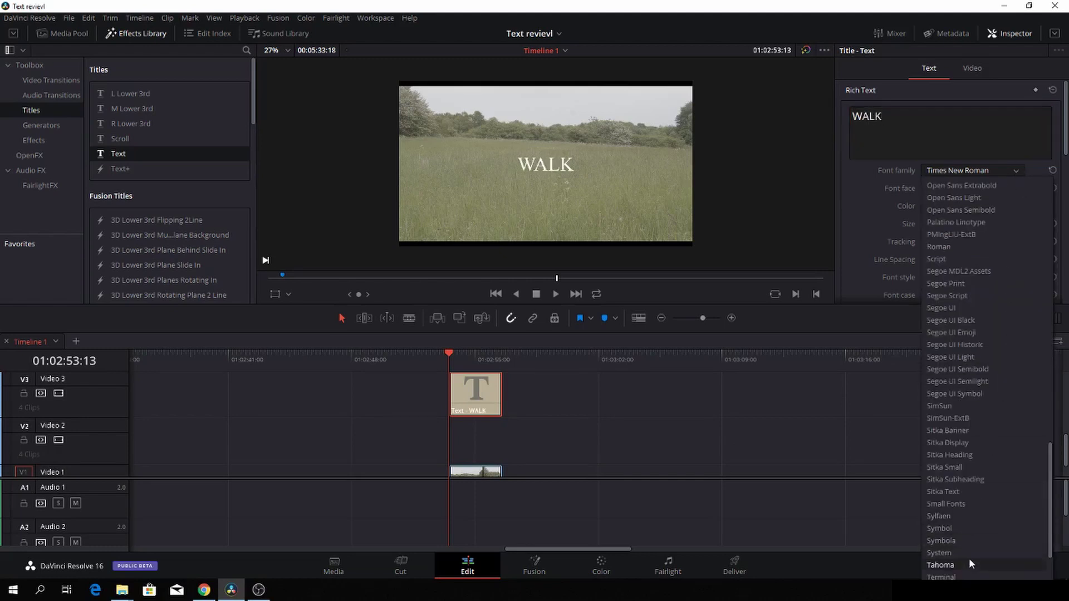
pyautogui.click(969, 564)
pyautogui.click(1001, 188)
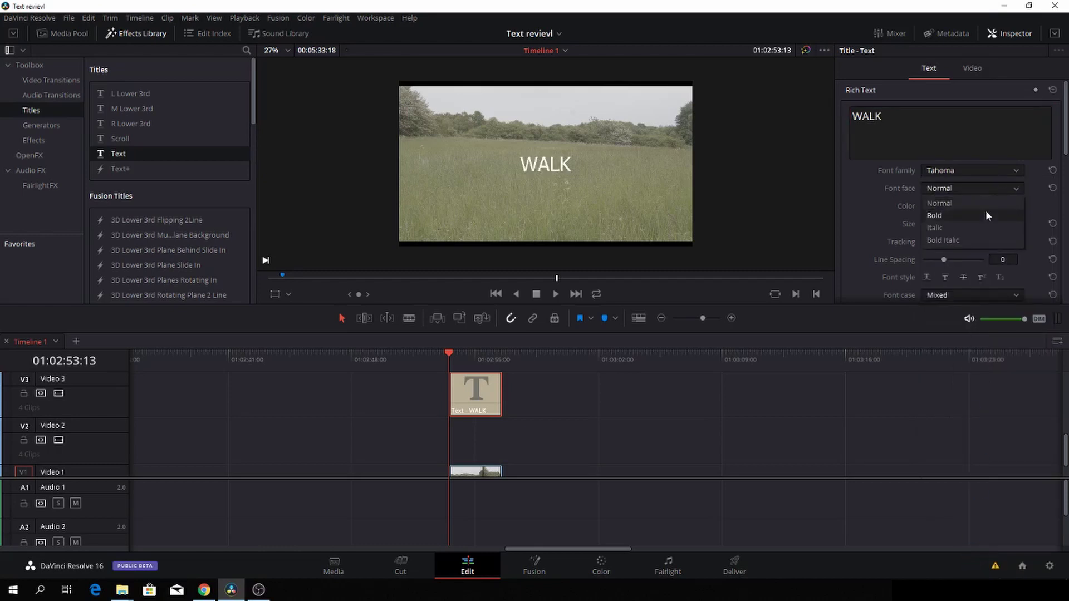
pyautogui.click(985, 211)
# Give WALK a drop shadow with Offset X 13 and Blur 23.
pyautogui.scroll(-10, 961, 226)
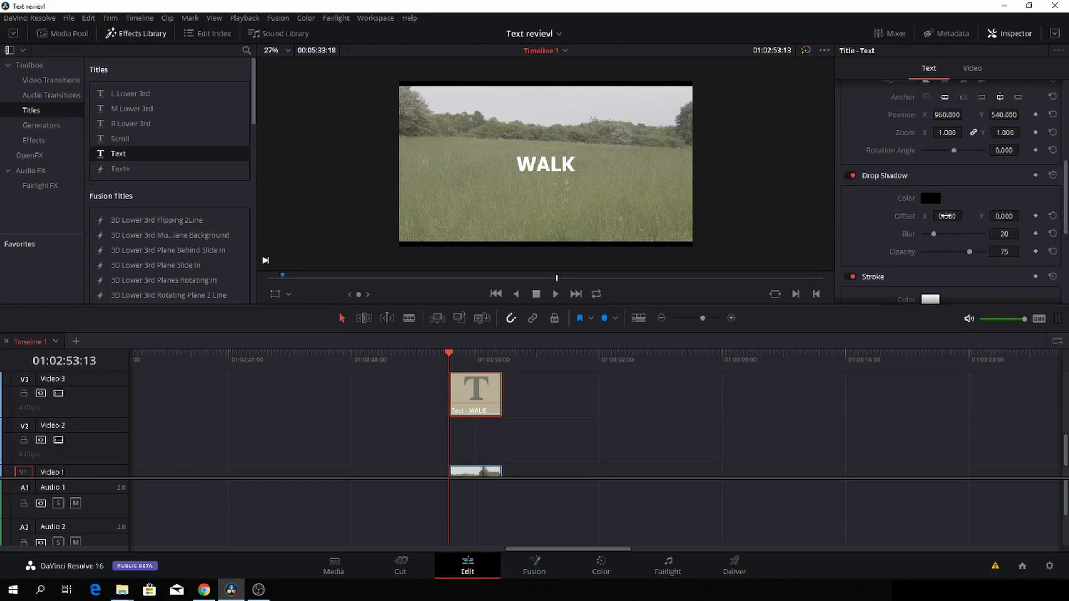
pyautogui.moveTo(949, 216); pyautogui.dragTo(936, 236)
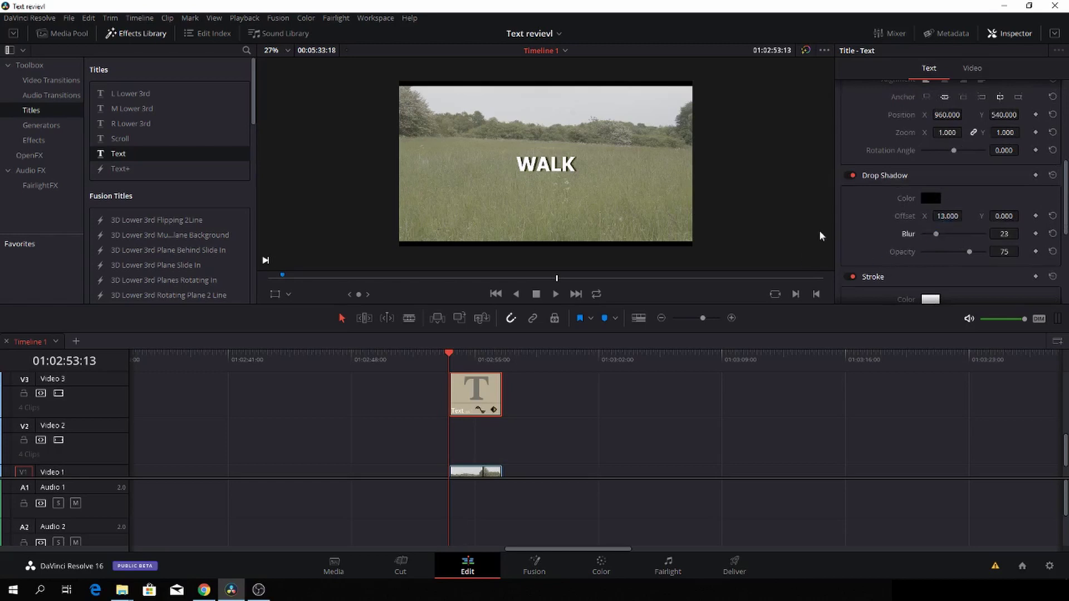
pyautogui.scroll(-2, 596, 379)
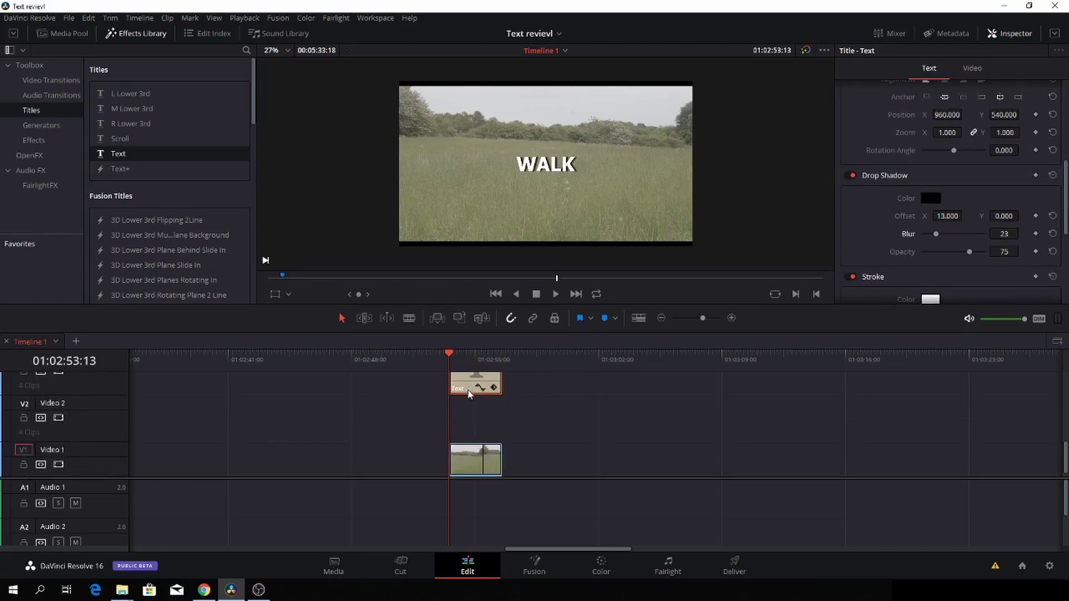
# Alt-drag a copy of the WALK title onto Video 2 and change its text to RUN.
pyautogui.moveTo(469, 395); pyautogui.dragTo(476, 419)
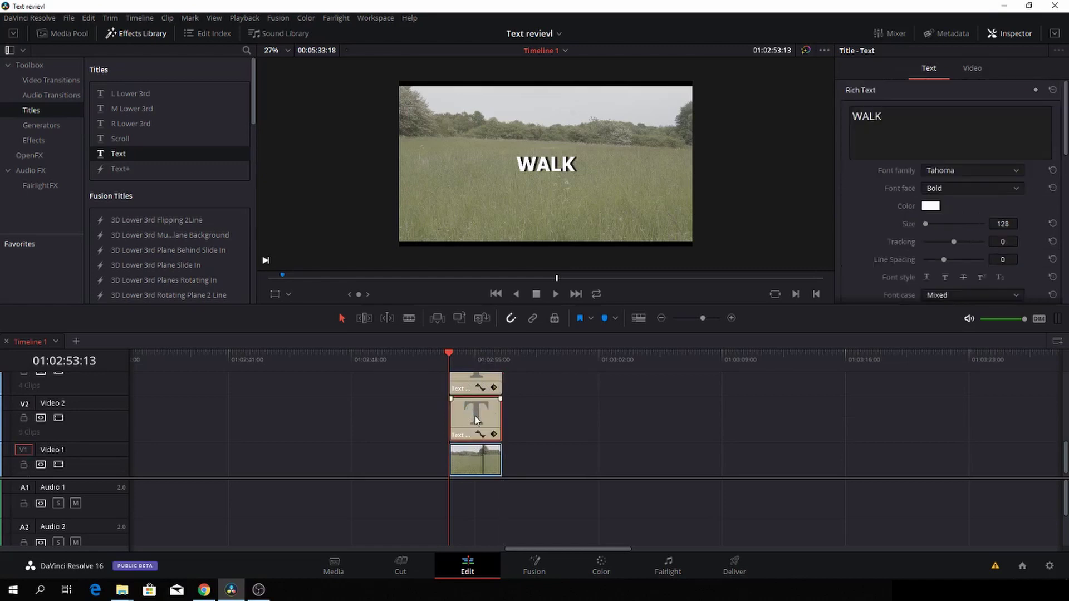
pyautogui.click(890, 120)
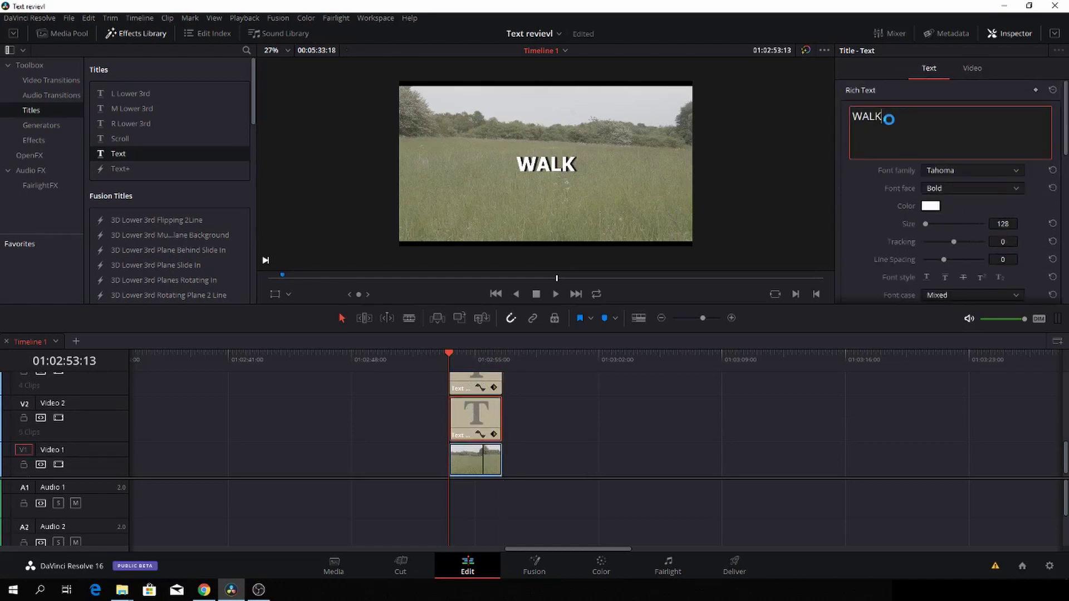
pyautogui.press('BackSpace')
pyautogui.press('BackSpace')
pyautogui.press('BackSpace')
pyautogui.press('BackSpace')
pyautogui.write('RUN')
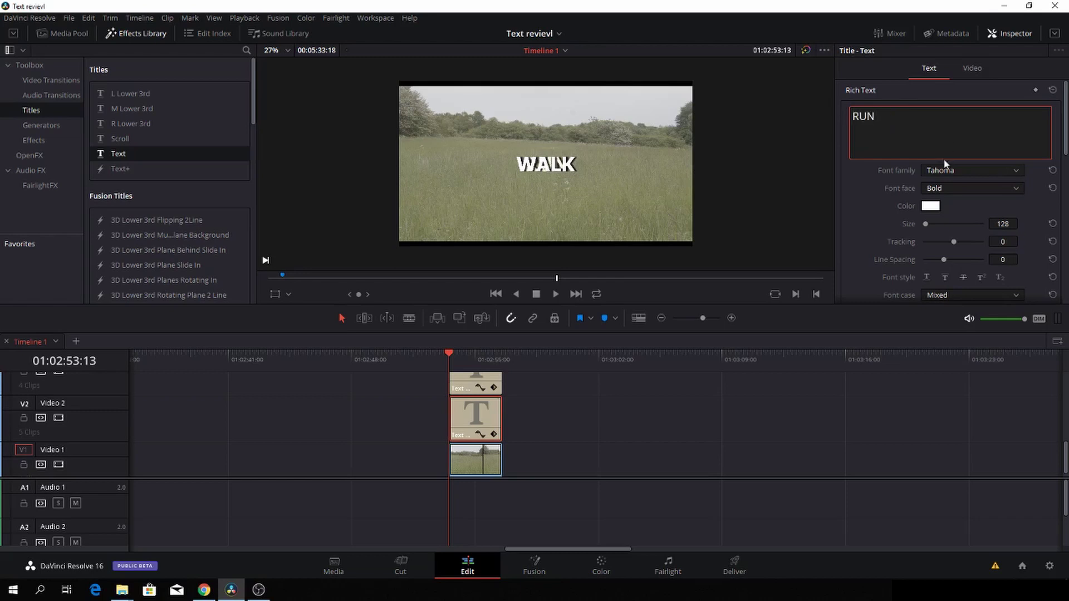
# Select each title clip in turn to confirm the copy reads RUN.
pyautogui.click(615, 406)
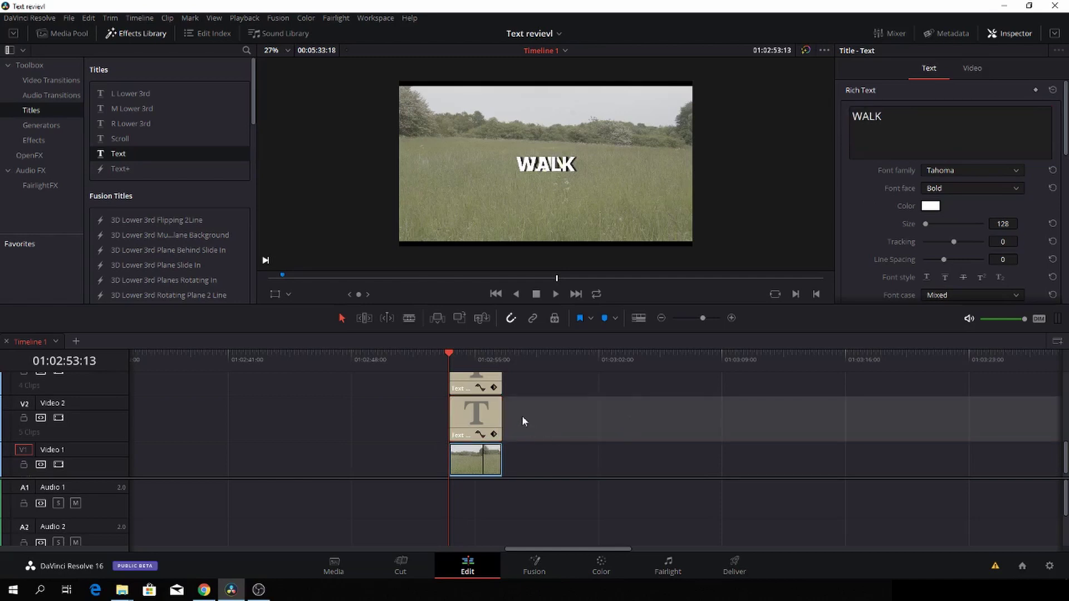
pyautogui.click(472, 411)
pyautogui.click(476, 391)
pyautogui.click(472, 422)
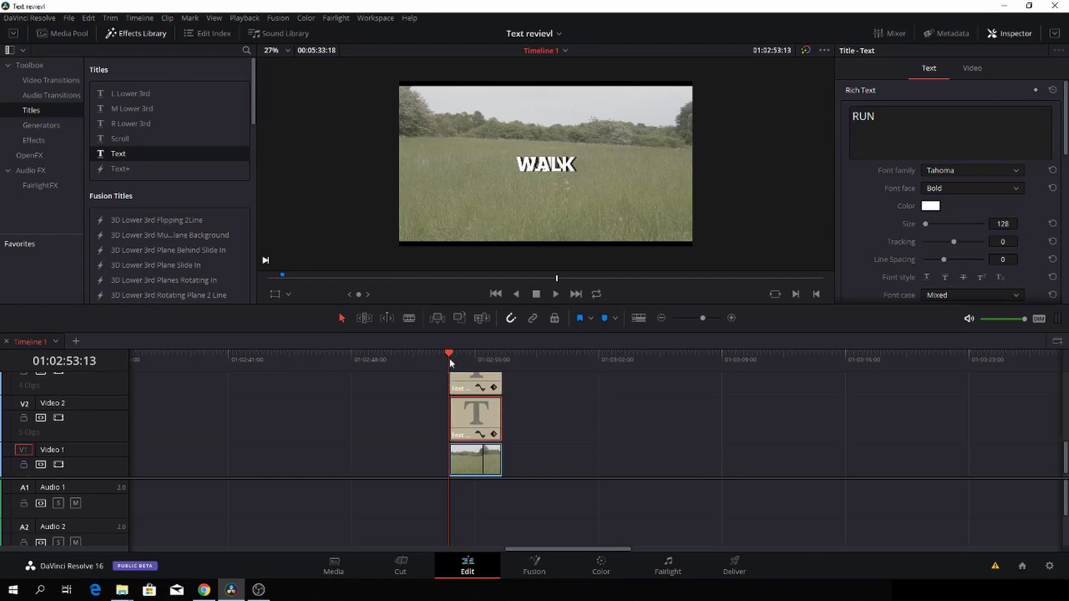
# Find where the runner reaches the text and trim RUN to start at 01:02:55:08.
pyautogui.press('space')
pyautogui.press('space')
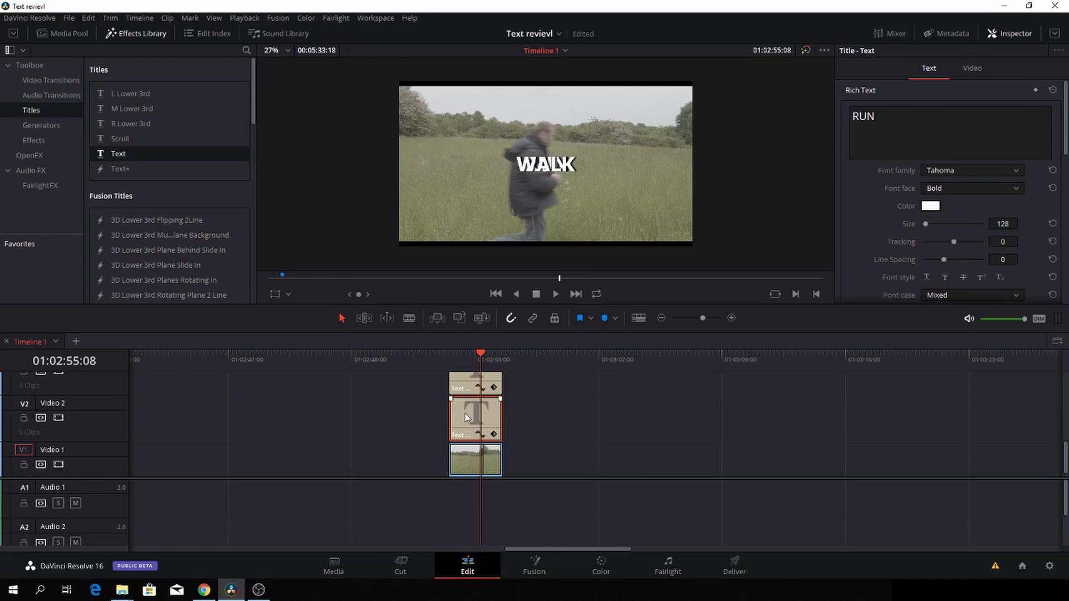
pyautogui.press('Left')
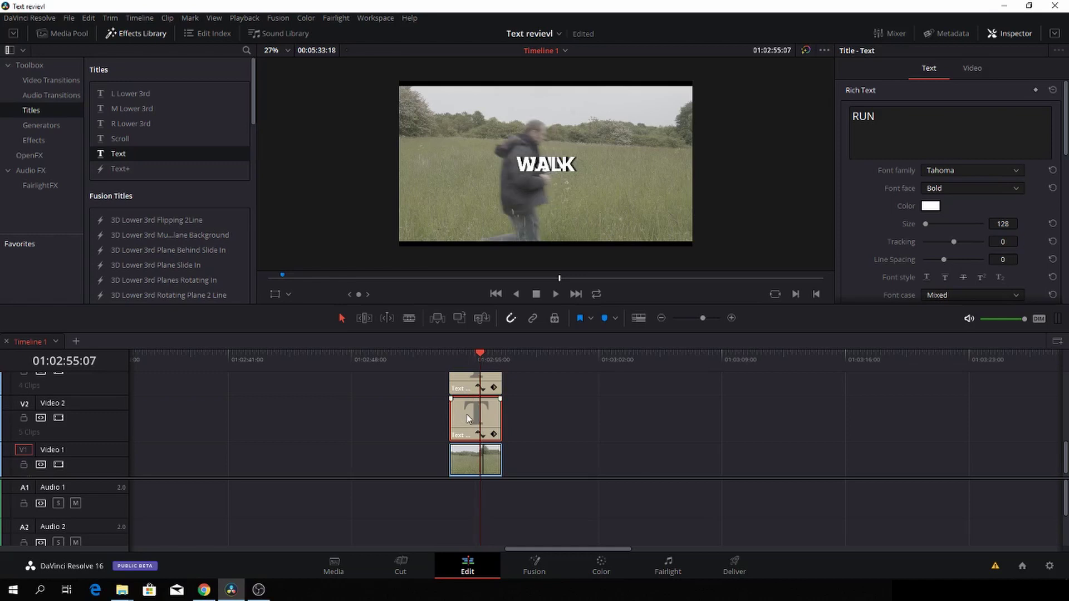
pyautogui.press('Right')
pyautogui.moveTo(450, 419); pyautogui.dragTo(482, 420)
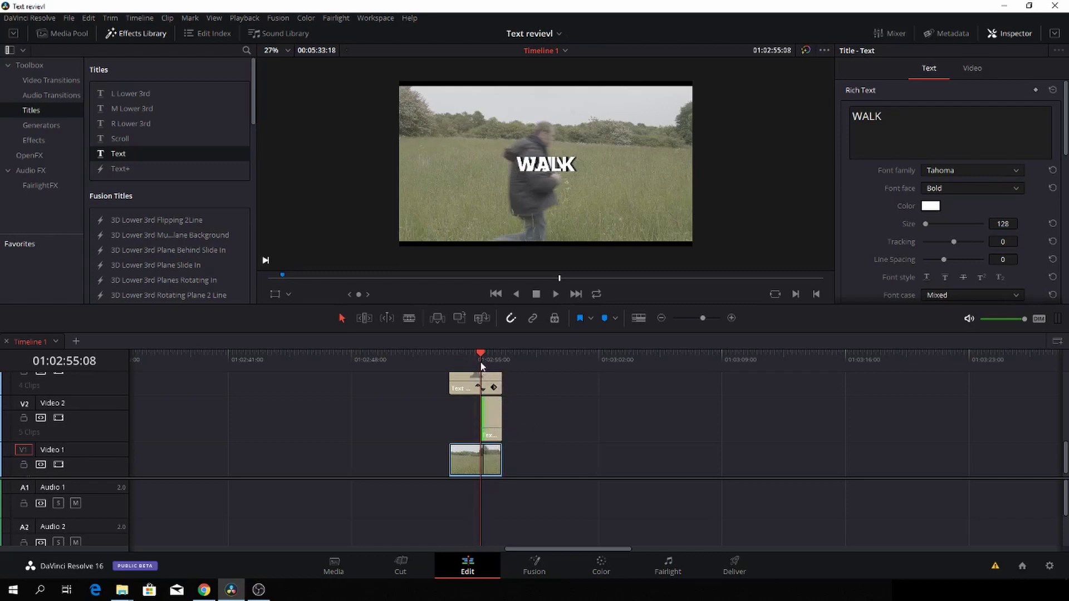
# Play the edit back from the start to review the later RUN entrance.
pyautogui.moveTo(482, 364); pyautogui.dragTo(455, 358)
pyautogui.press('space')
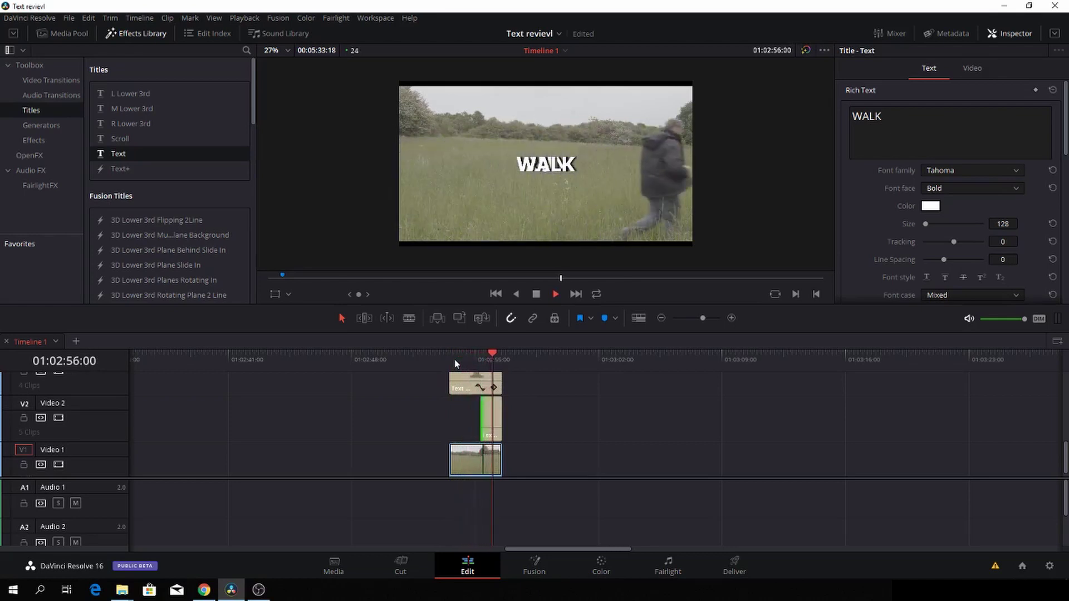
pyautogui.press('space')
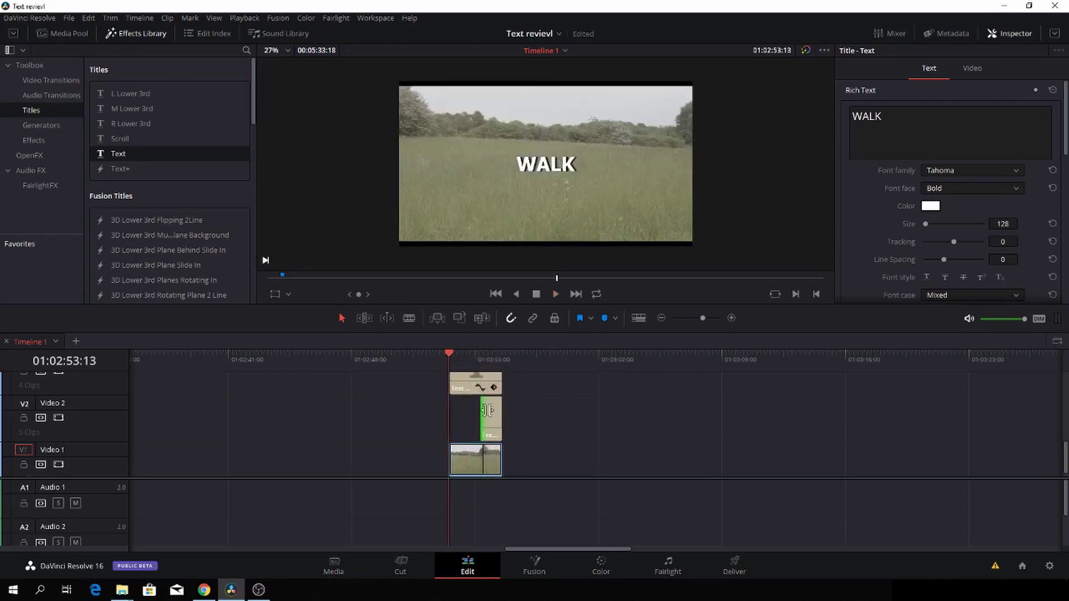
pyautogui.scroll(2, 532, 436)
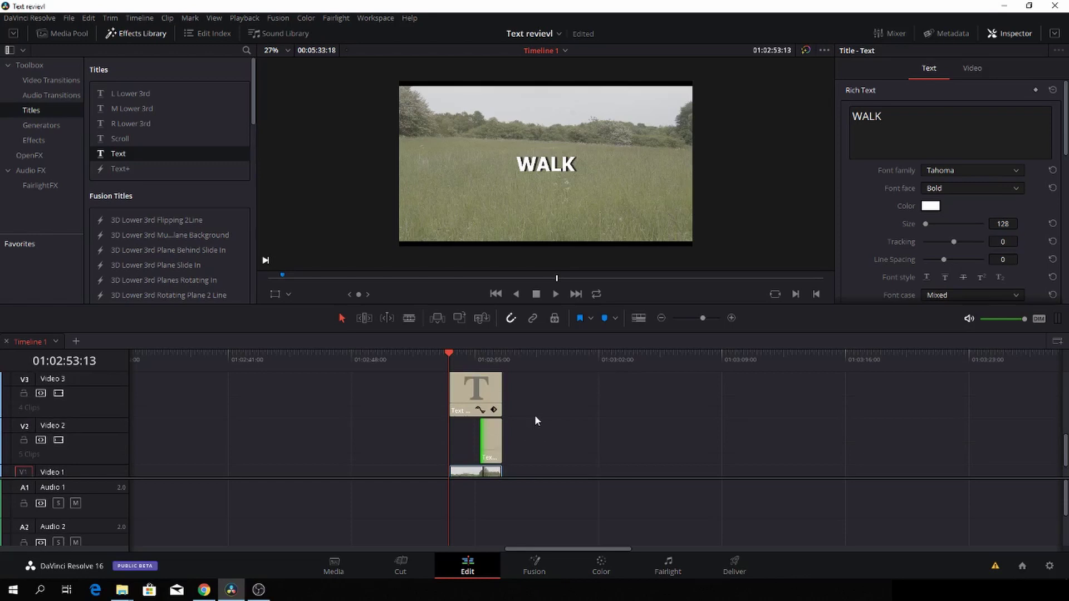
pyautogui.press('space')
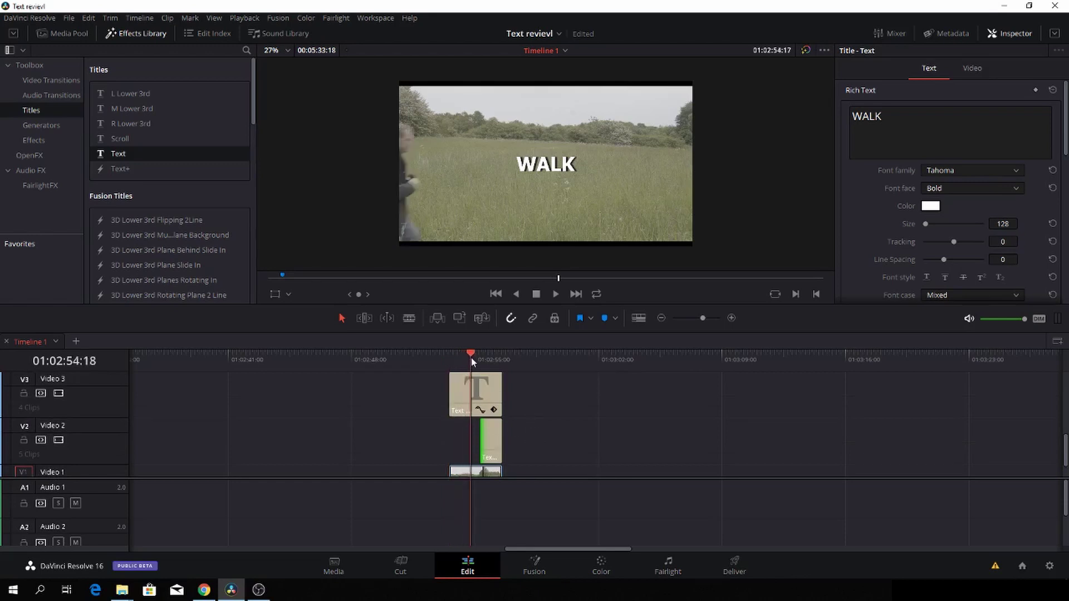
pyautogui.click(471, 359)
pyautogui.press('space')
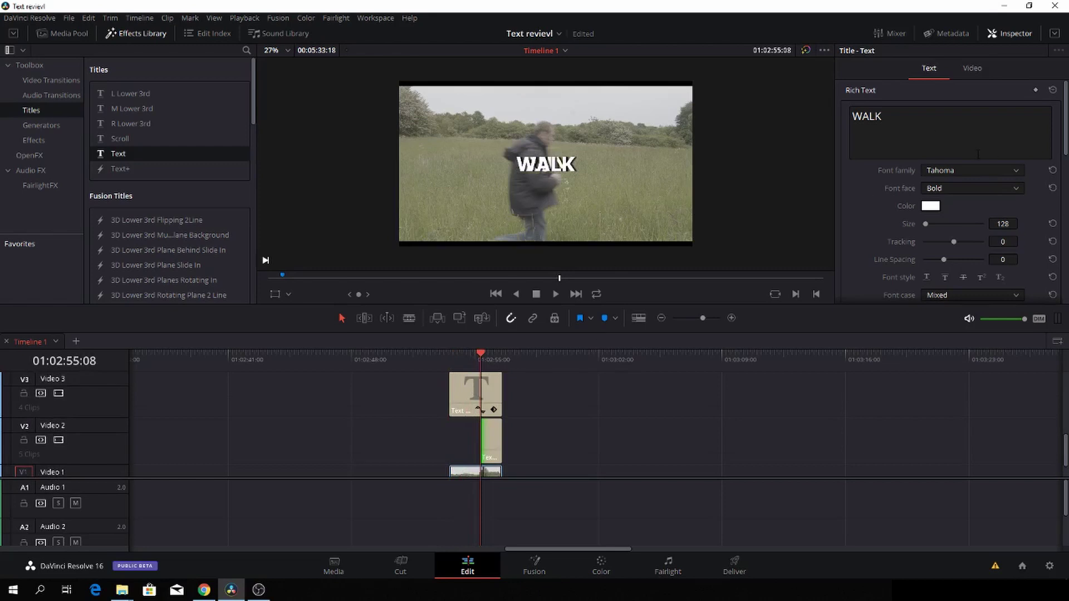
# In Transform mode, move WALK and RUN lower so they overlap, then close the Effects Library.
pyautogui.click(275, 295)
pyautogui.moveTo(574, 179); pyautogui.dragTo(573, 204)
pyautogui.click(487, 443)
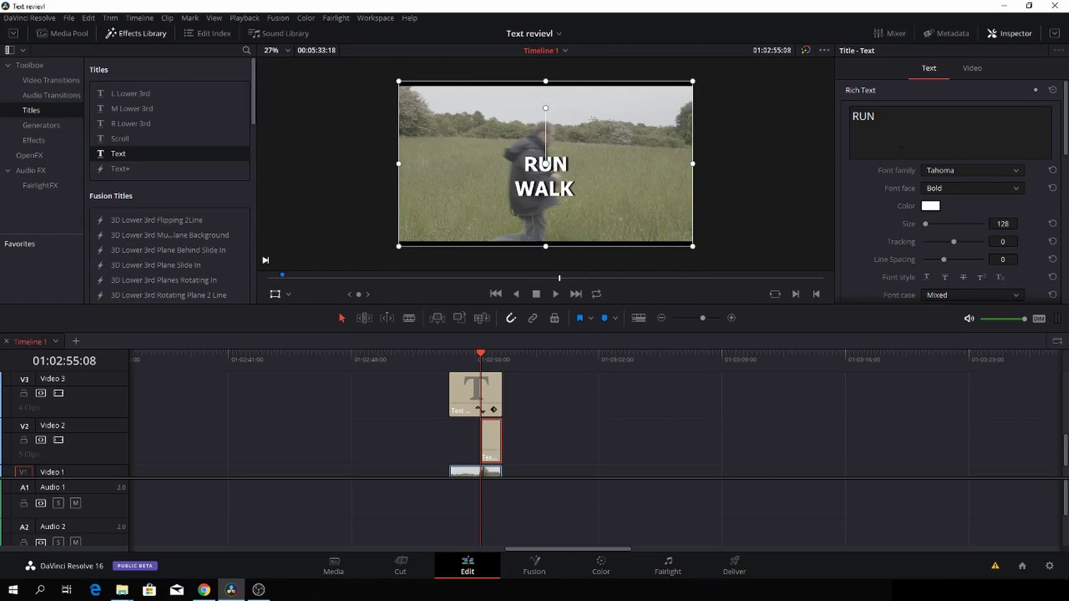
pyautogui.moveTo(486, 181); pyautogui.dragTo(487, 199)
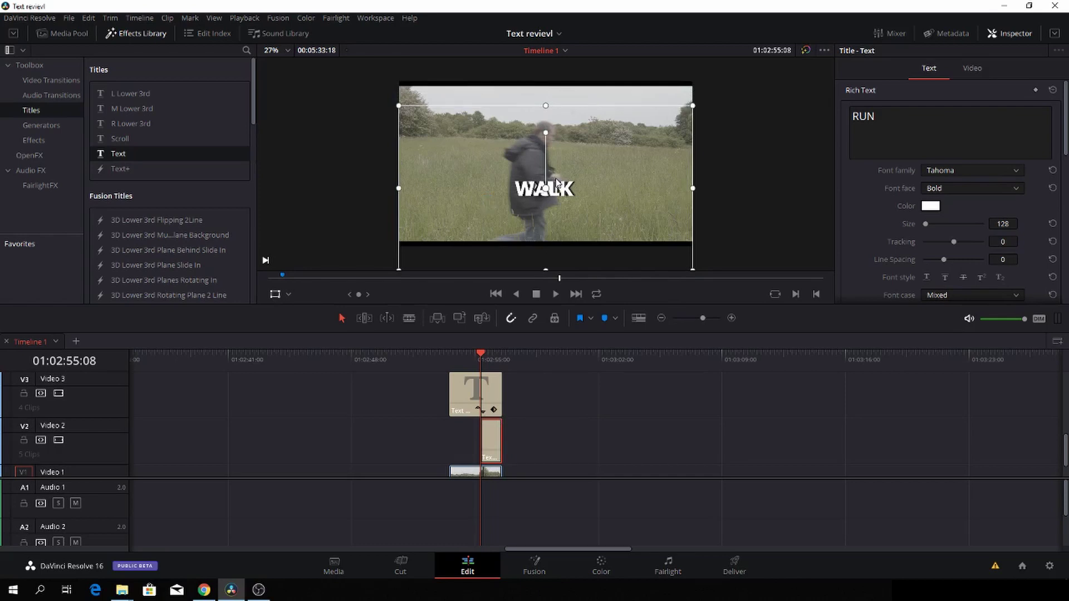
pyautogui.click(275, 294)
pyautogui.click(155, 33)
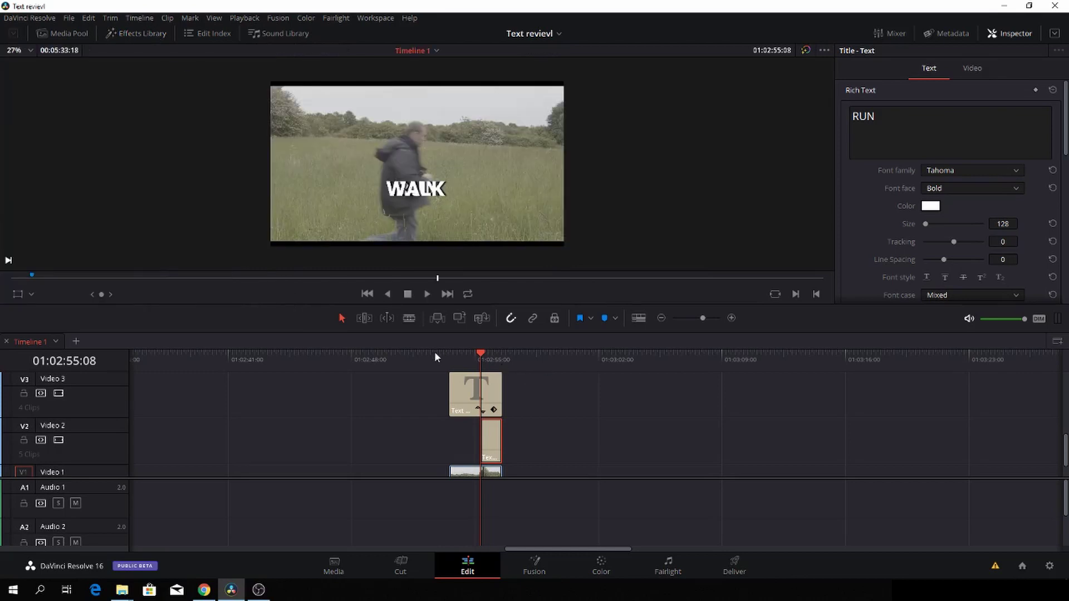
# Copy the field clip onto Video 4 above the titles.
pyautogui.scroll(-2, 509, 401)
pyautogui.click(463, 457)
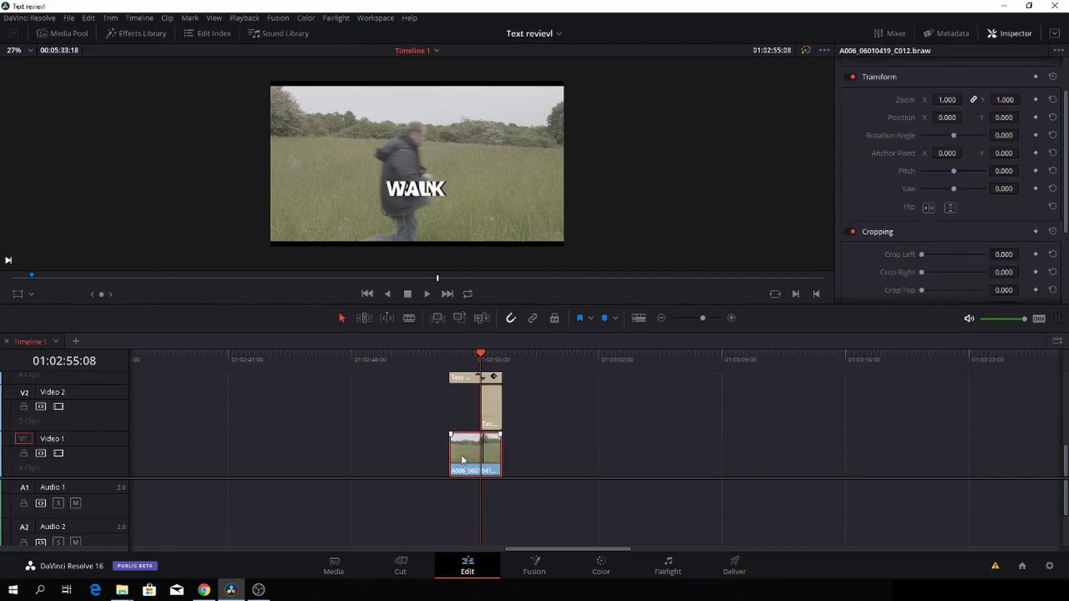
pyautogui.moveTo(462, 456); pyautogui.dragTo(477, 414)
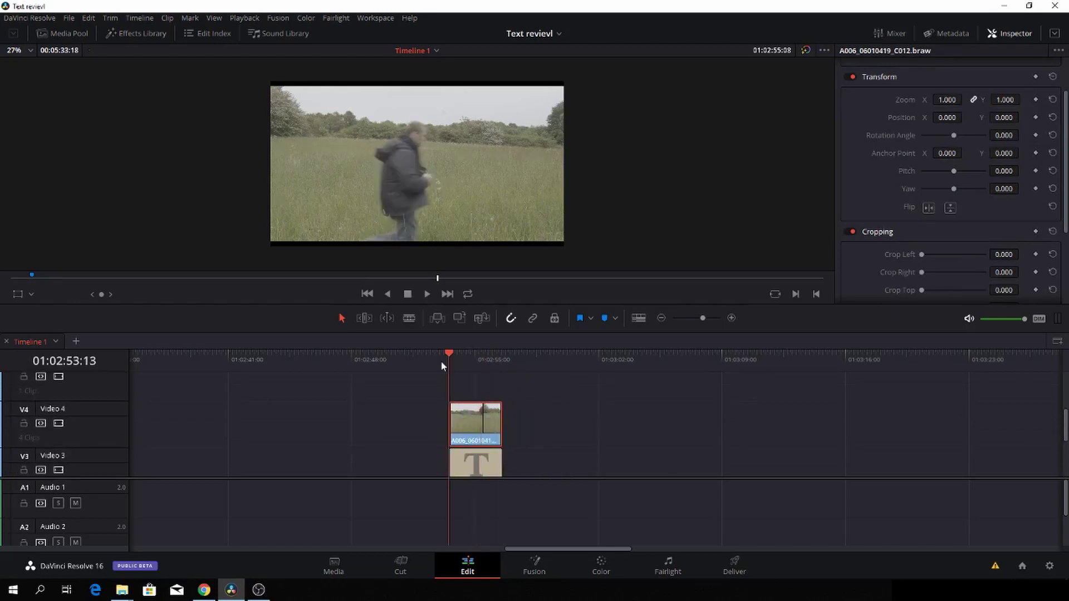
pyautogui.click(449, 357)
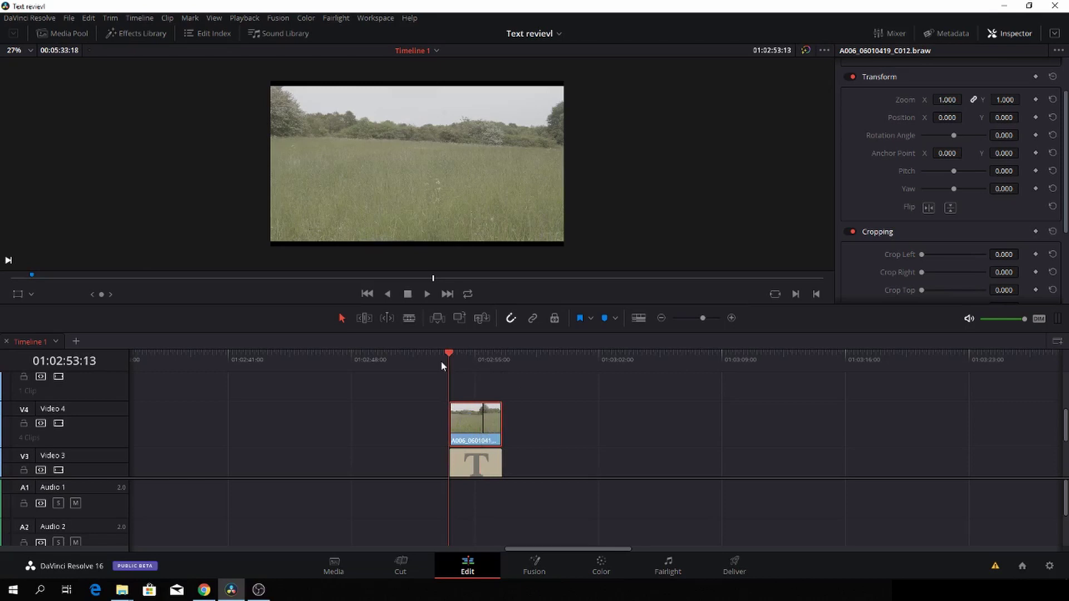
# Tag the Video 4 field clip orange and switch to the Color page.
pyautogui.rightClick(489, 426)
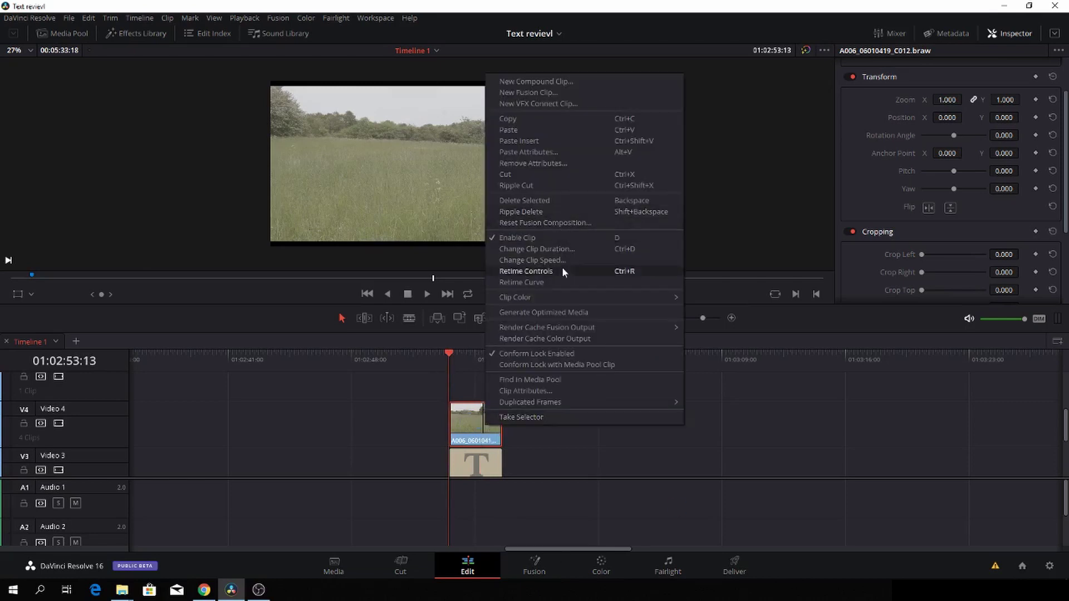
pyautogui.moveTo(564, 296)
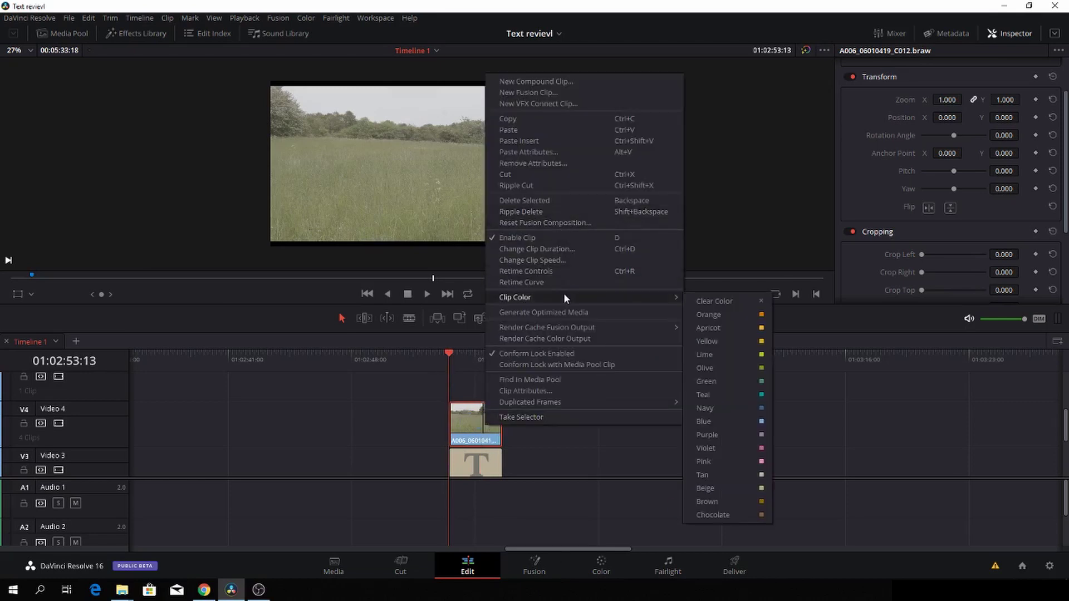
pyautogui.click(708, 315)
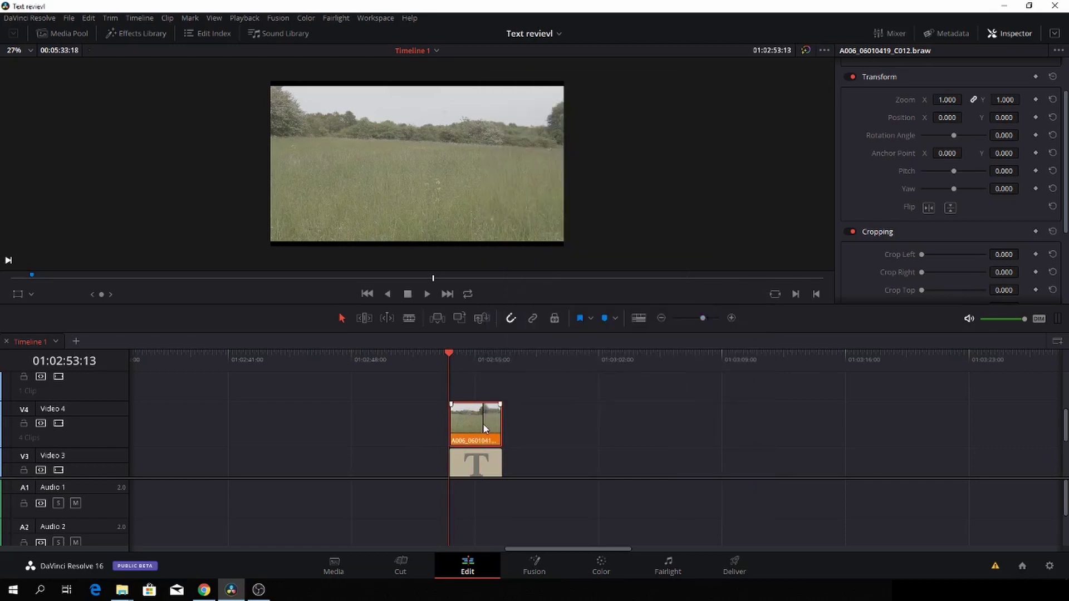
pyautogui.click(600, 565)
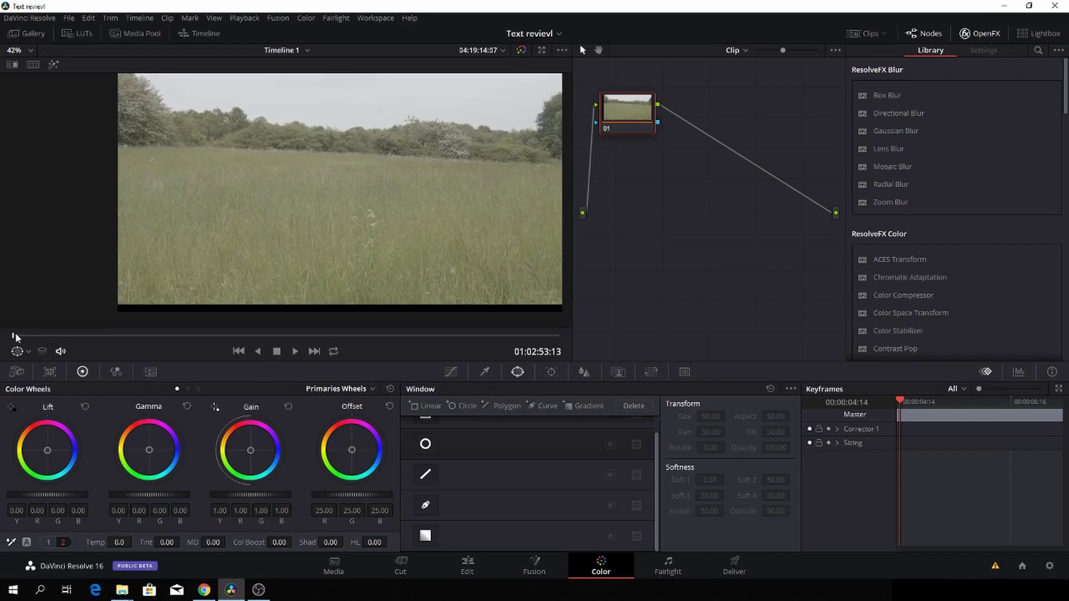
# At the frame with the man, start a Curve window from his hips up to his shoulders.
pyautogui.moveTo(17, 337); pyautogui.dragTo(317, 337)
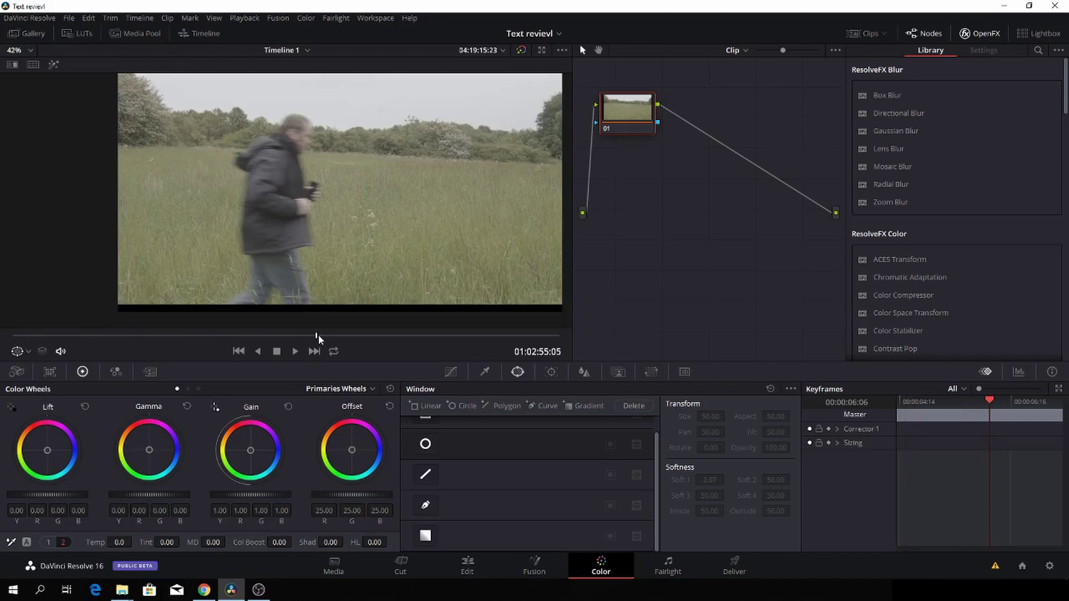
pyautogui.click(424, 506)
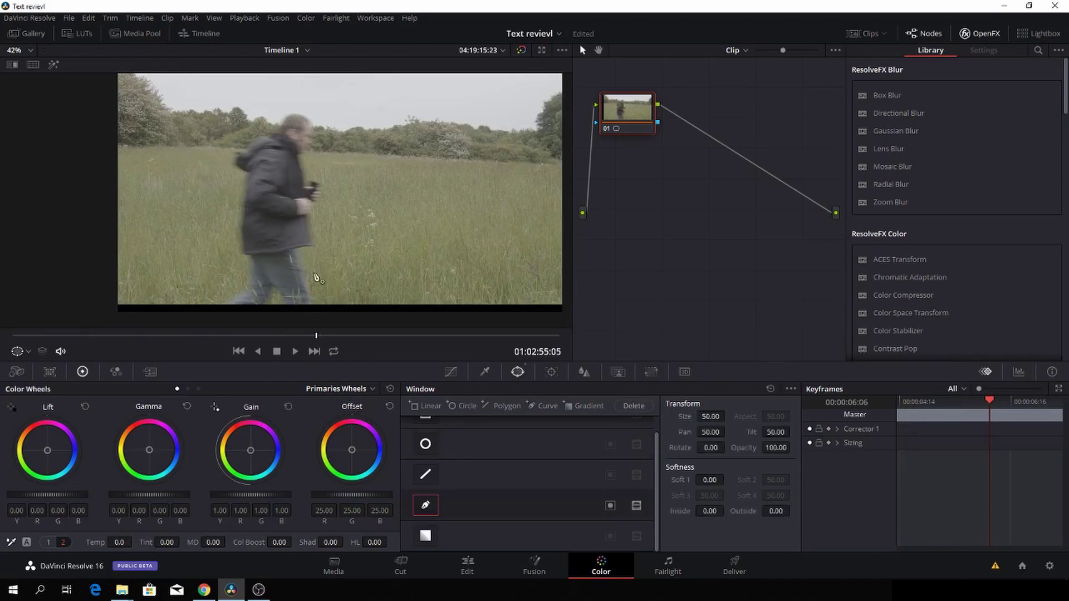
pyautogui.click(316, 271)
pyautogui.click(239, 271)
pyautogui.click(239, 231)
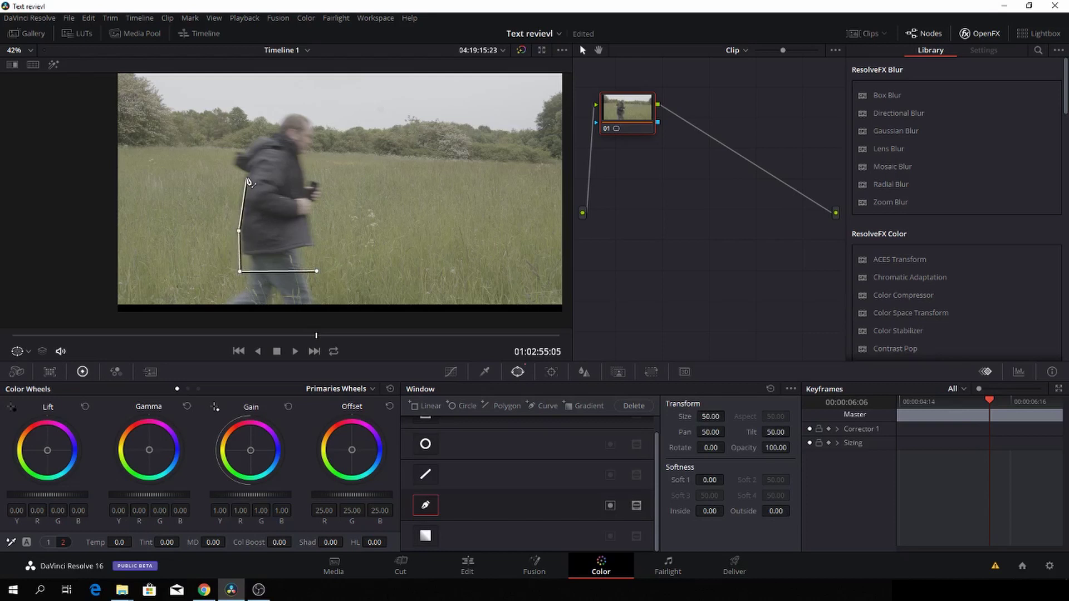
pyautogui.click(246, 178)
pyautogui.click(298, 179)
# Continue the curve around his arm, front and hands, closing it at his hip.
pyautogui.click(312, 186)
pyautogui.click(321, 189)
pyautogui.click(313, 203)
pyautogui.click(309, 219)
pyautogui.click(315, 246)
pyautogui.click(298, 249)
pyautogui.click(308, 269)
pyautogui.click(317, 271)
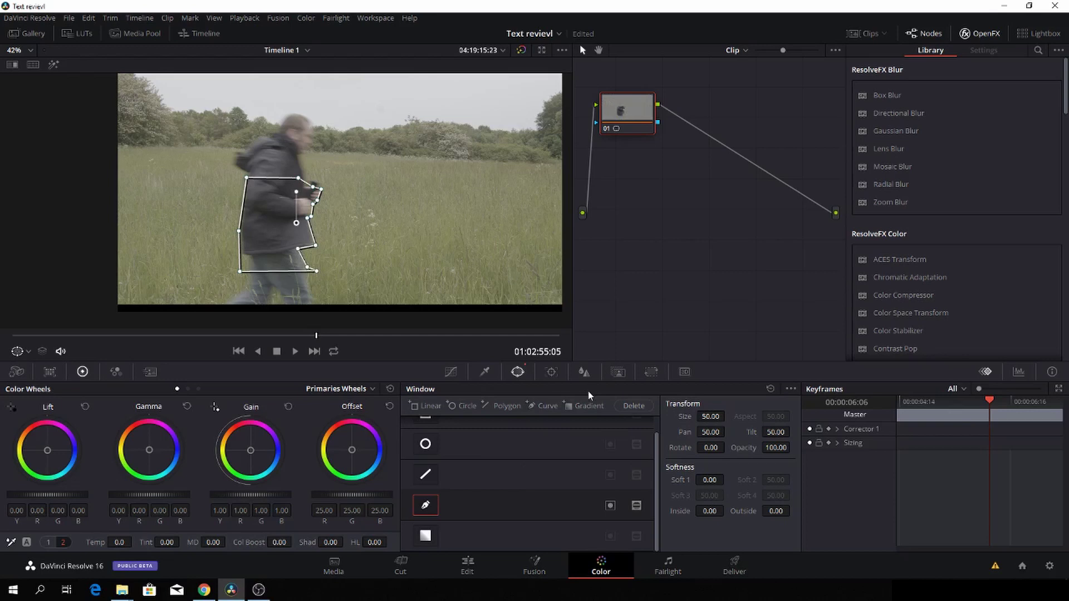
# Track the man's window backward, then forward from the drawn frame, scrubbing to check it follows.
pyautogui.click(551, 372)
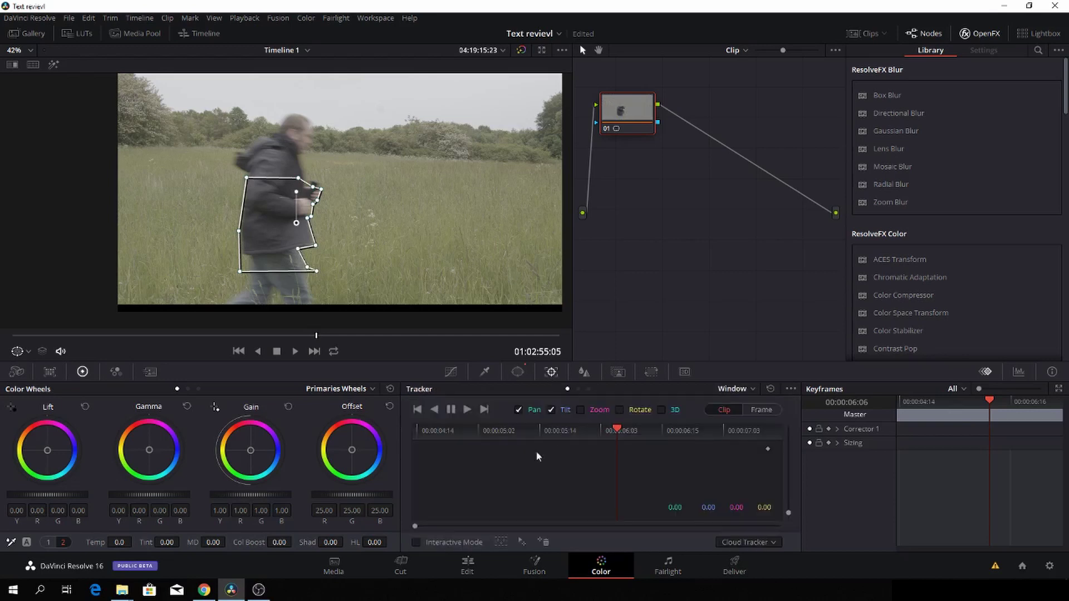
pyautogui.click(434, 410)
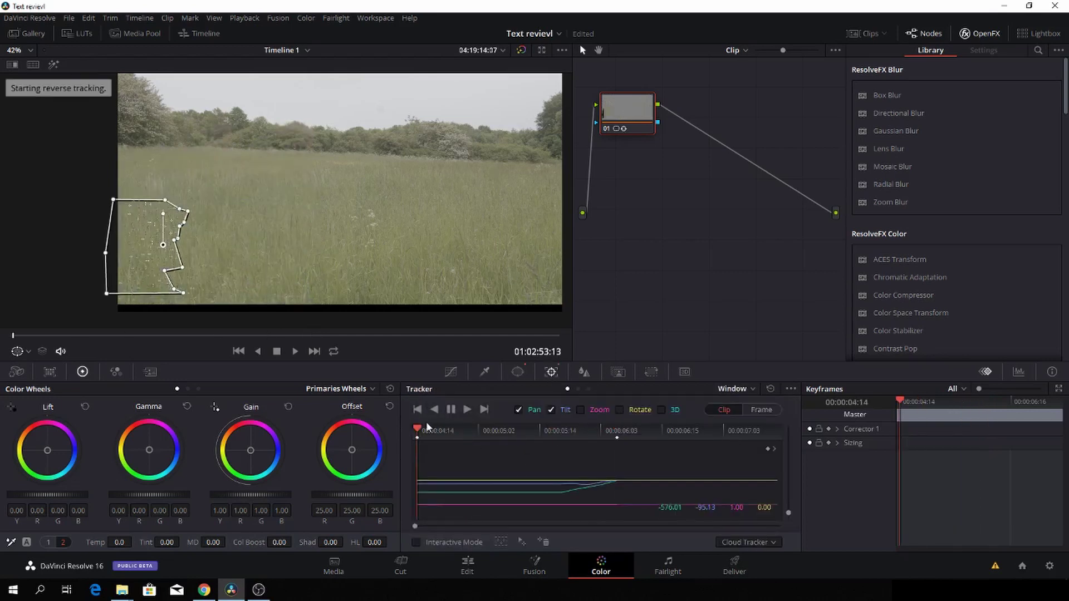
pyautogui.moveTo(419, 431); pyautogui.dragTo(608, 426)
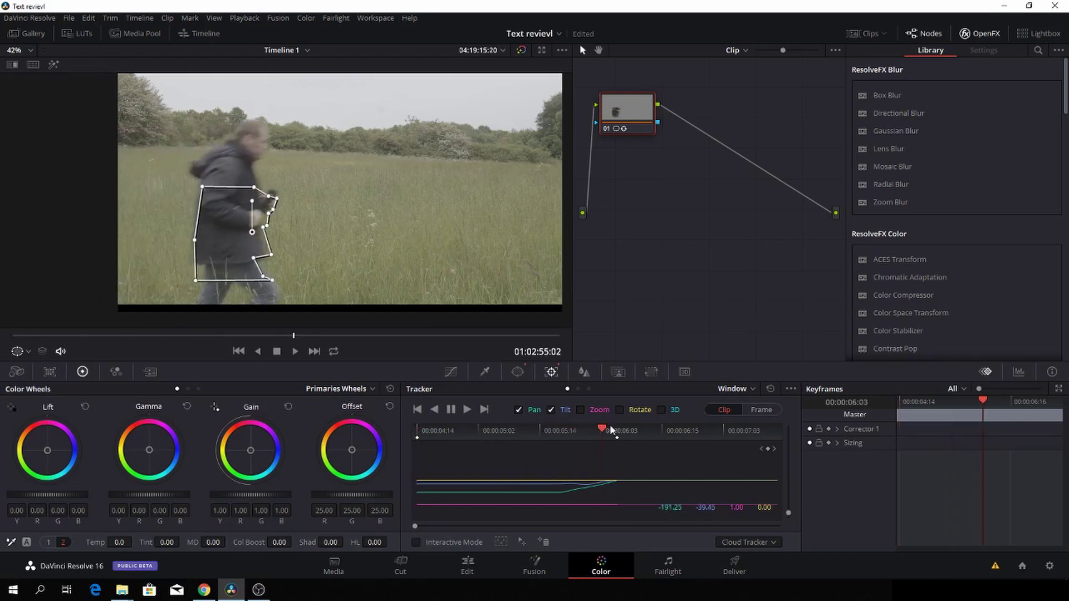
pyautogui.moveTo(605, 430); pyautogui.dragTo(616, 432)
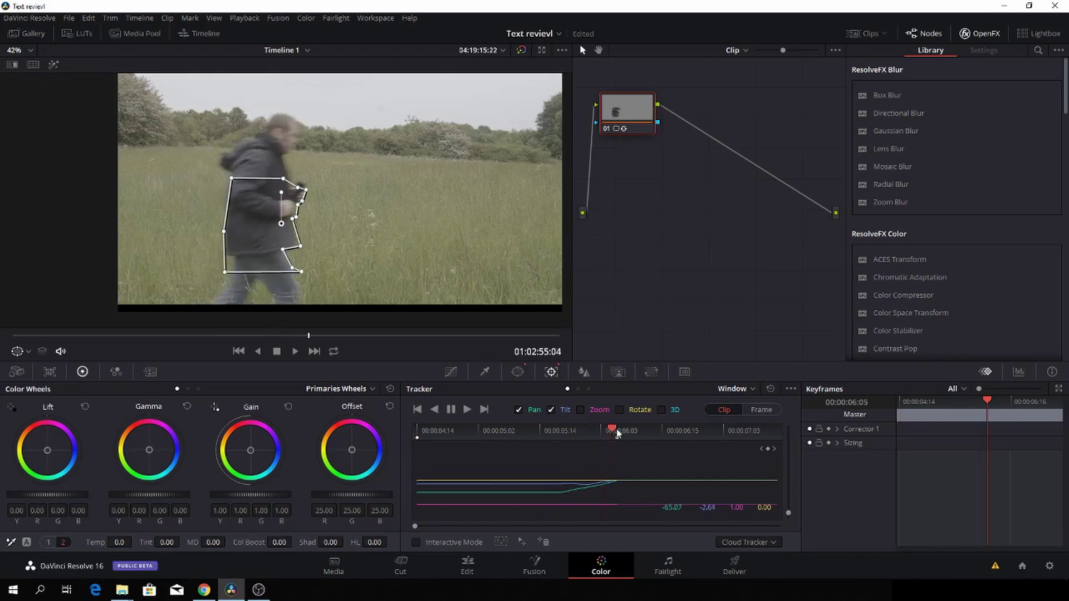
pyautogui.click(467, 410)
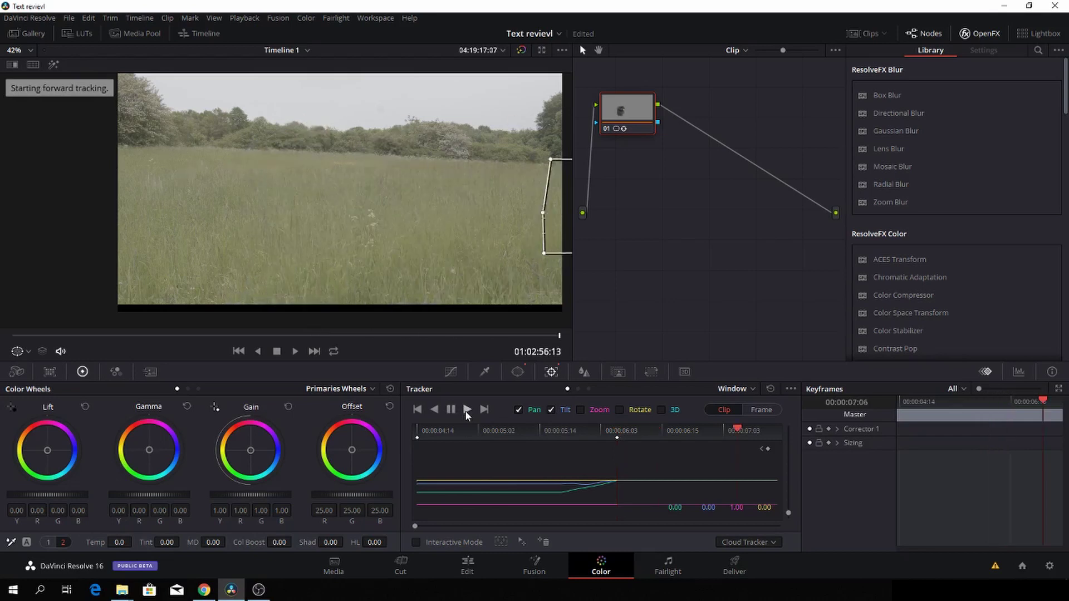
pyautogui.moveTo(779, 437); pyautogui.dragTo(529, 436)
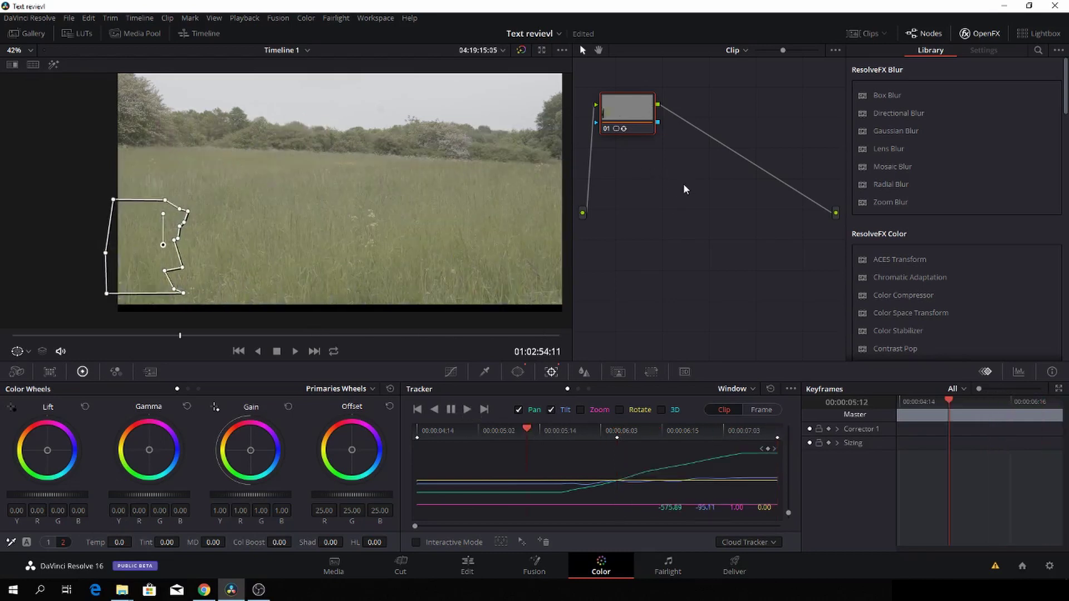
# Add an Alpha Output, wire the node's key into it, and return to the Edit page.
pyautogui.rightClick(688, 168)
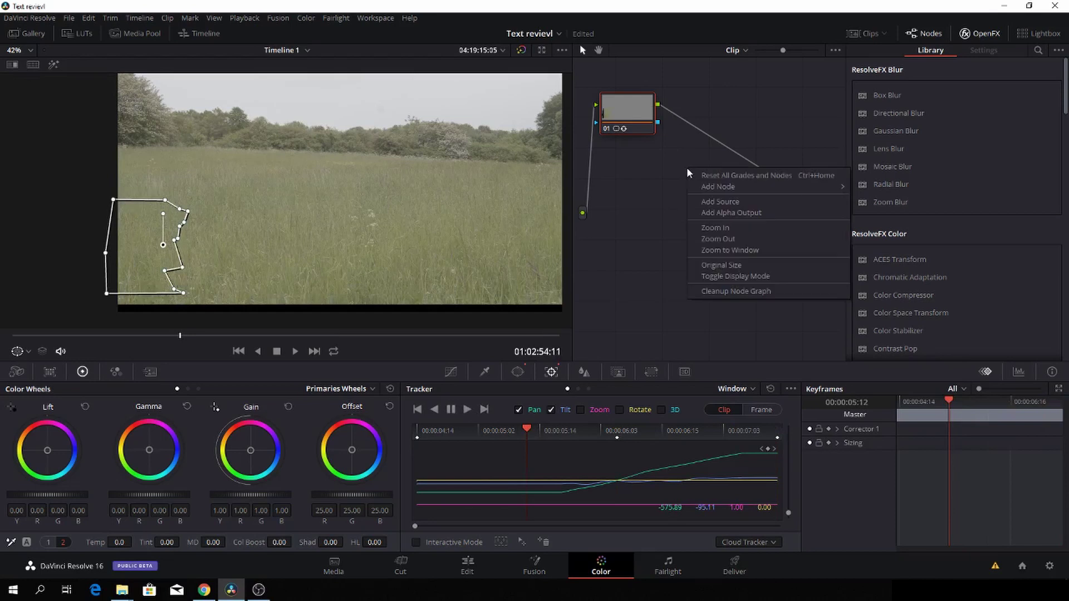
pyautogui.click(724, 214)
pyautogui.moveTo(658, 122); pyautogui.dragTo(837, 233)
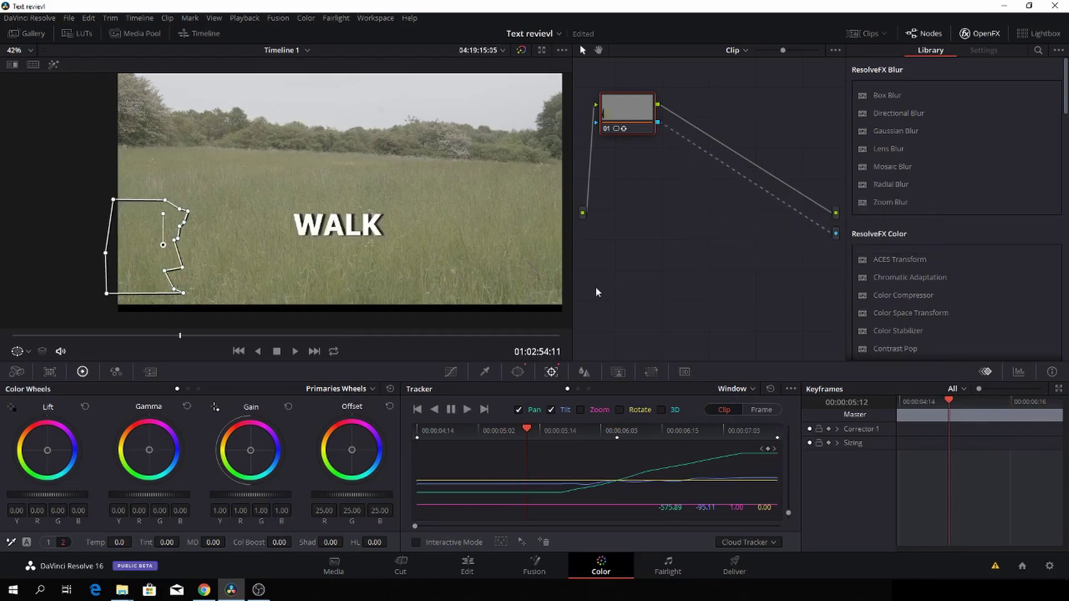
pyautogui.click(467, 565)
pyautogui.click(451, 362)
# Play the timeline to preview the runner passing the text, then select the RUN title on Video 2.
pyautogui.press('space')
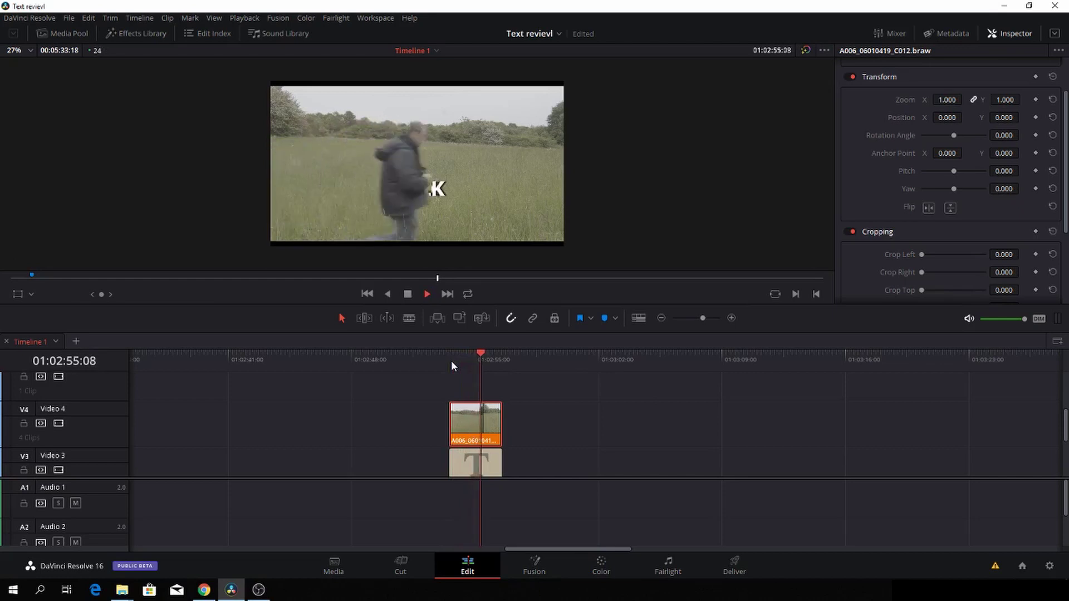
pyautogui.moveTo(496, 353); pyautogui.dragTo(462, 361)
pyautogui.scroll(-1, 500, 405)
pyautogui.scroll(-2, 499, 404)
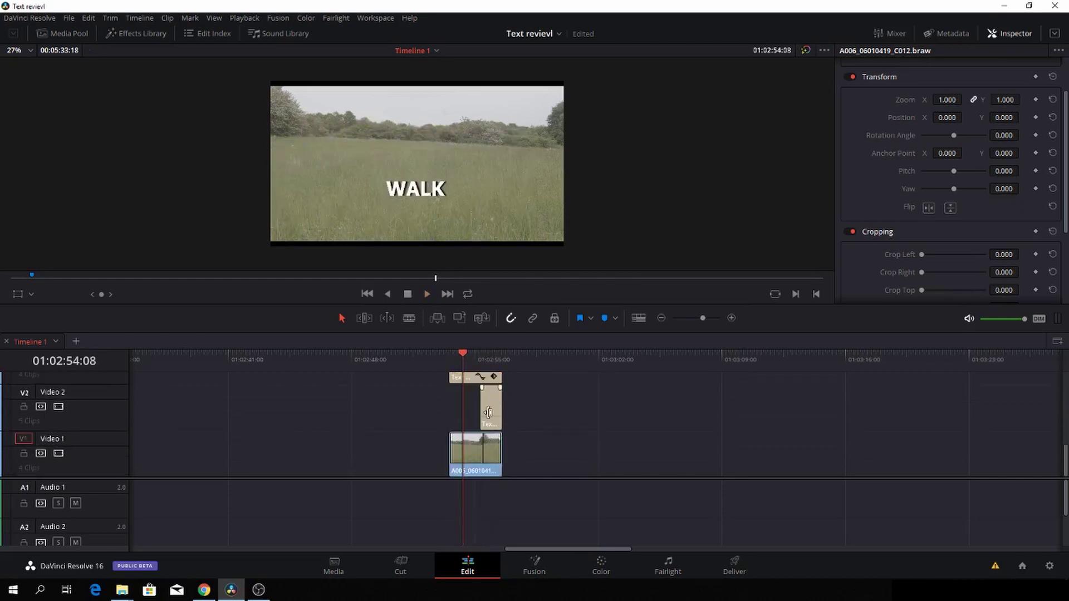
pyautogui.click(491, 410)
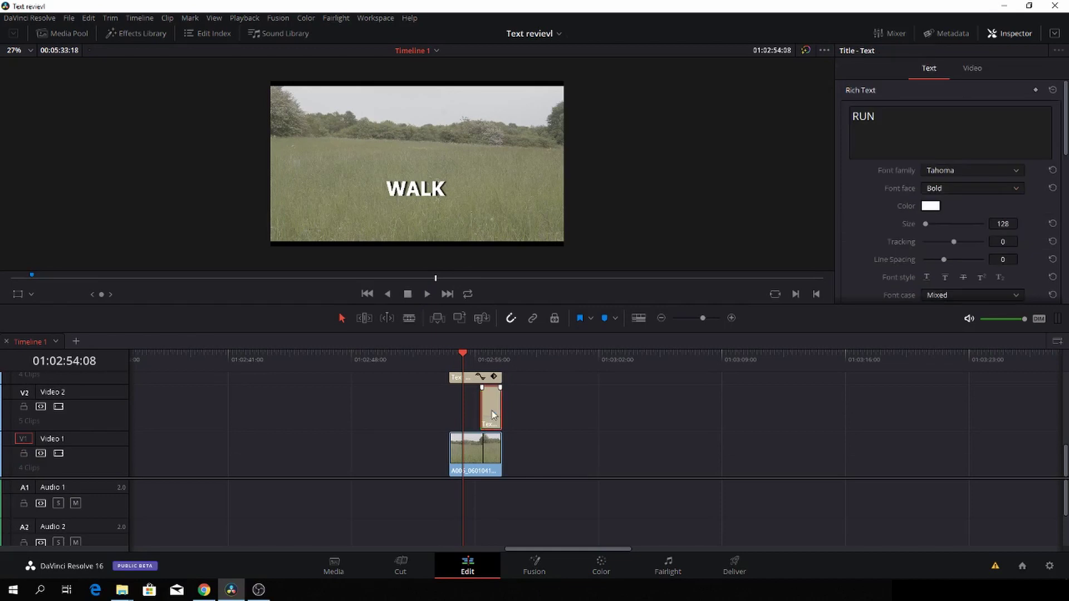
pyautogui.scroll(1, 490, 410)
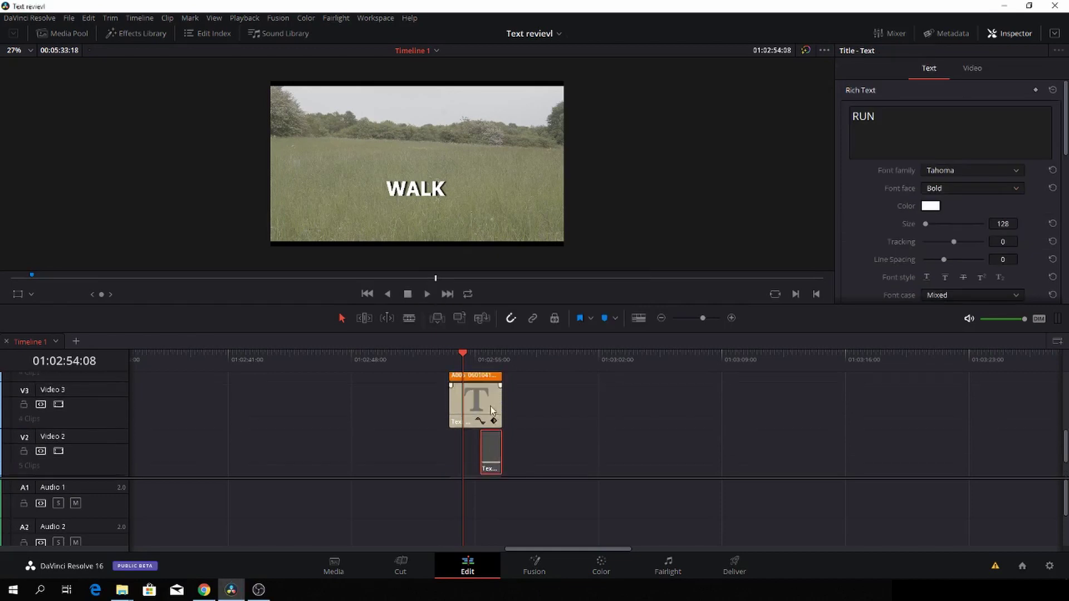
# Step frame by frame to where the runner hides the start of WALK.
pyautogui.moveTo(462, 353); pyautogui.dragTo(472, 353)
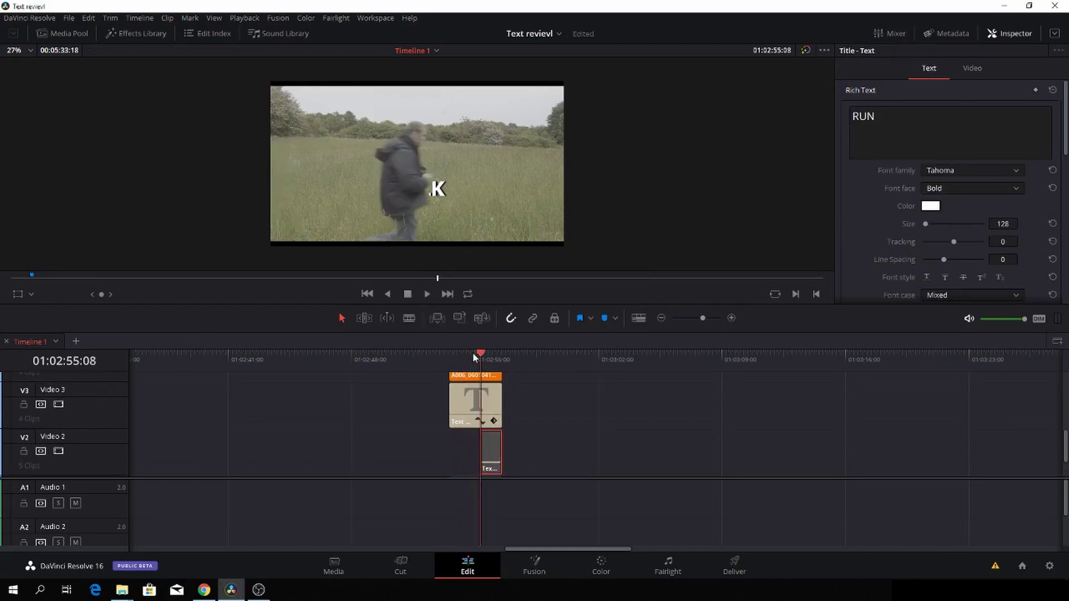
pyautogui.press('Left')
pyautogui.press('Left')
pyautogui.press('Left')
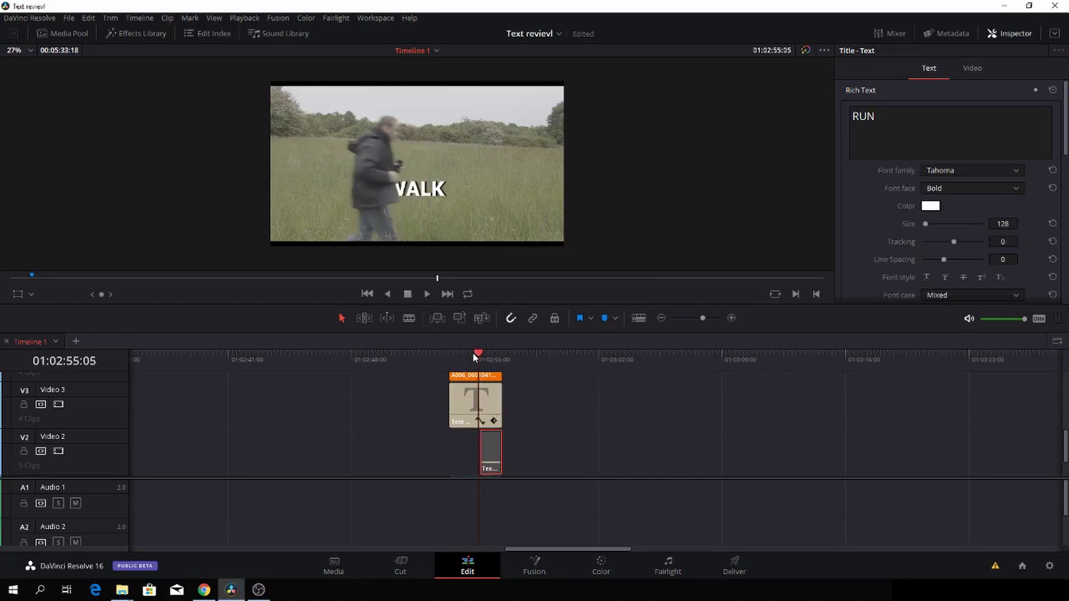
pyautogui.press('Right')
pyautogui.press('Right')
pyautogui.press('Right')
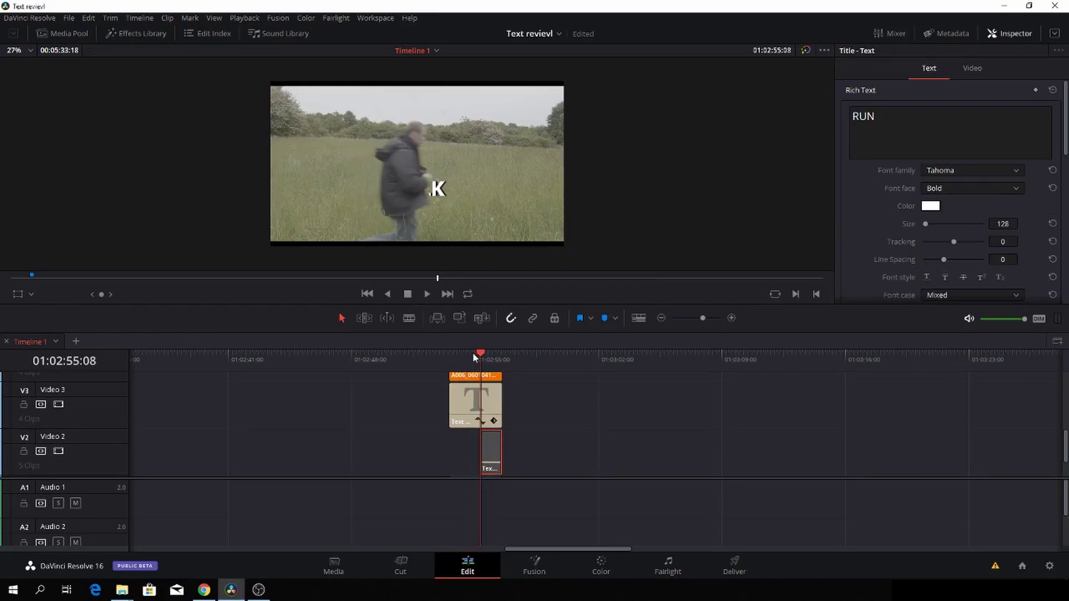
pyautogui.press('Right')
pyautogui.press('Right')
pyautogui.press('Left')
pyautogui.press('Left')
pyautogui.press('Left')
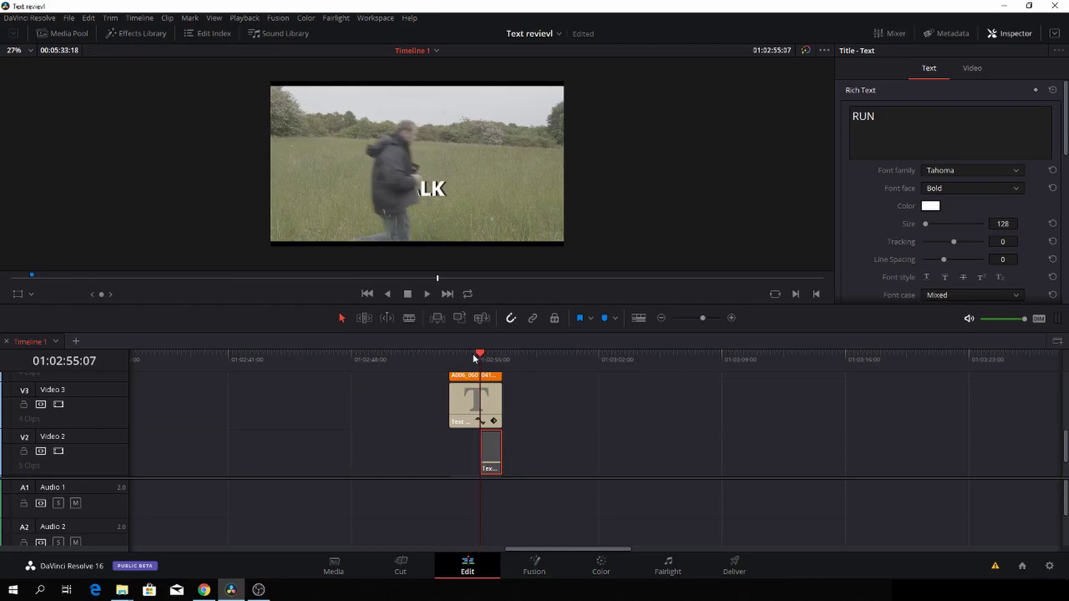
# Select the WALK title on Video 3 and review its text and shadow settings in the Inspector.
pyautogui.click(495, 403)
pyautogui.click(492, 403)
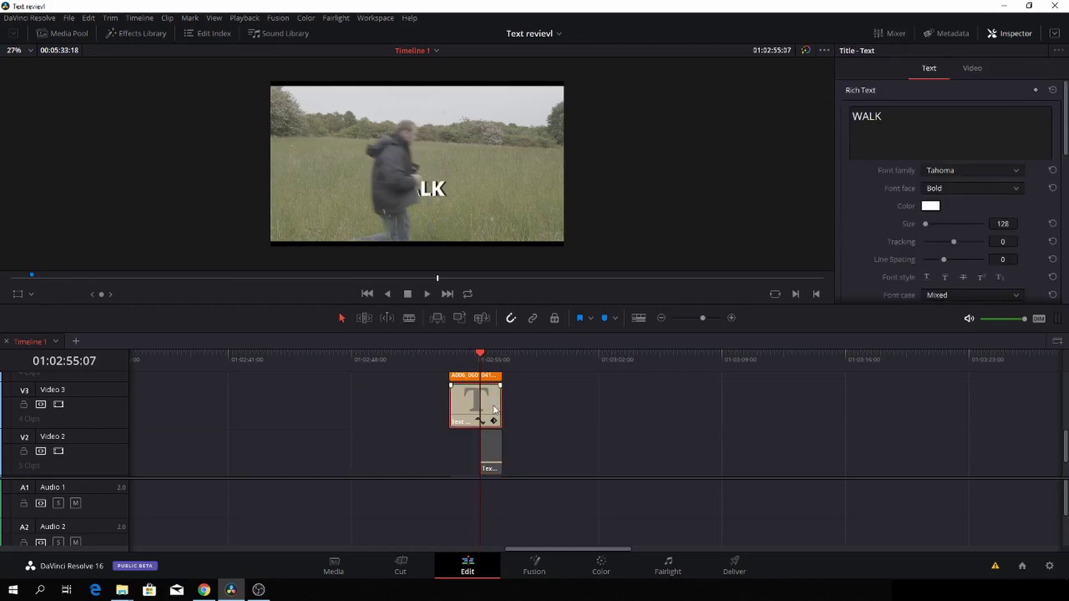
pyautogui.scroll(-10, 897, 254)
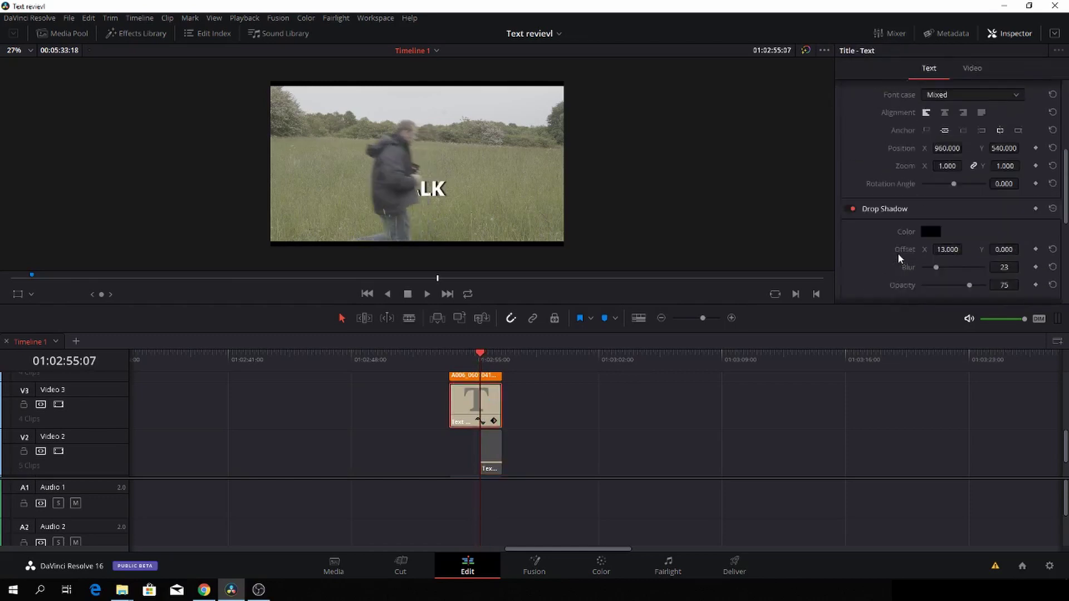
pyautogui.scroll(-4, 897, 255)
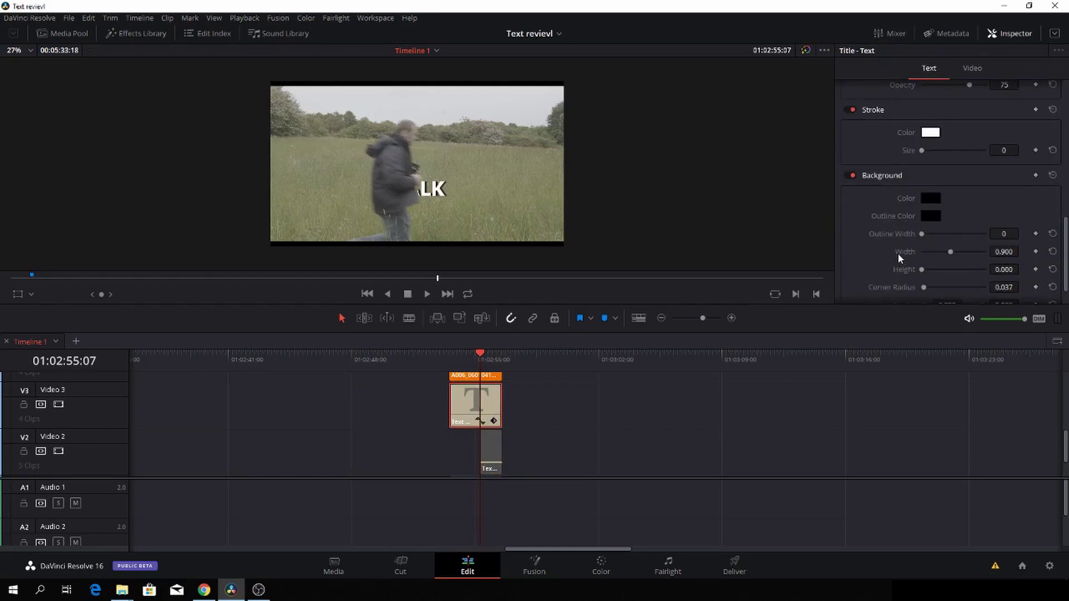
pyautogui.scroll(6, 897, 253)
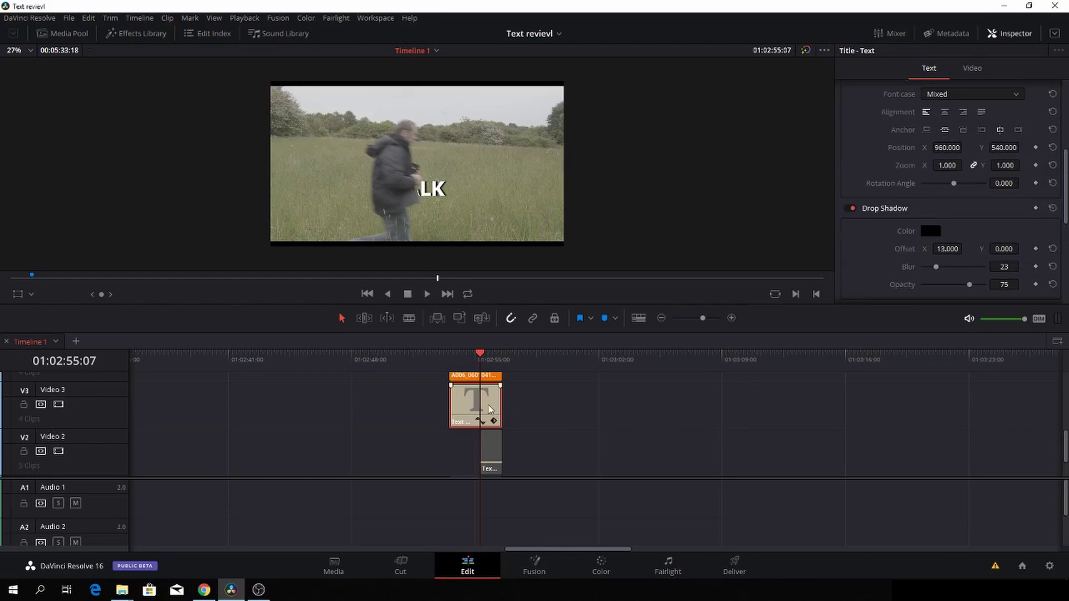
# Convert the WALK text clip on Video 3 into a compound clip named 'walk text'.
pyautogui.rightClick(490, 409)
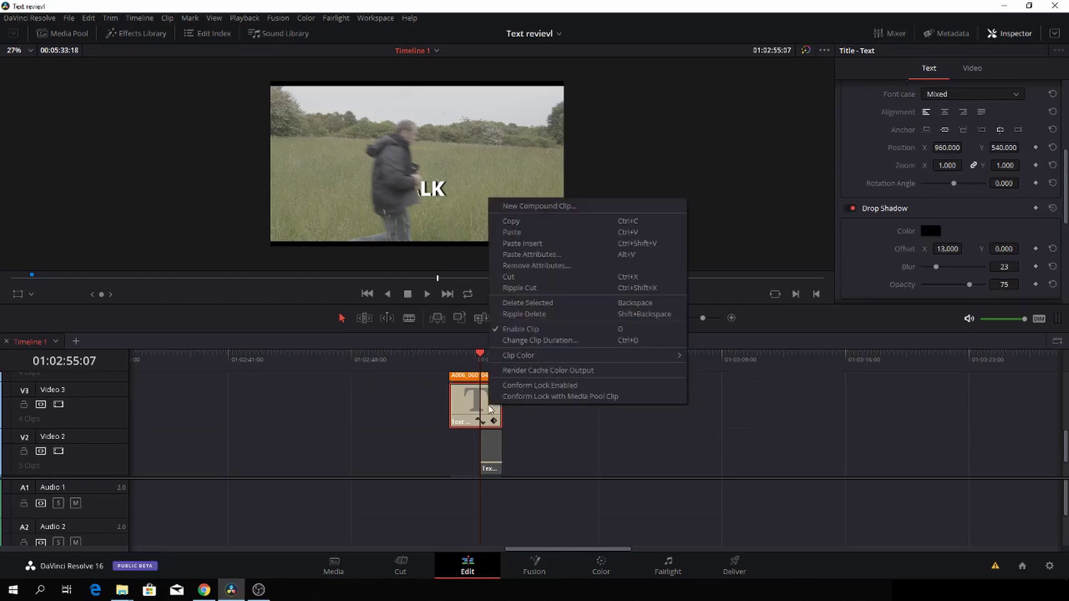
pyautogui.click(540, 206)
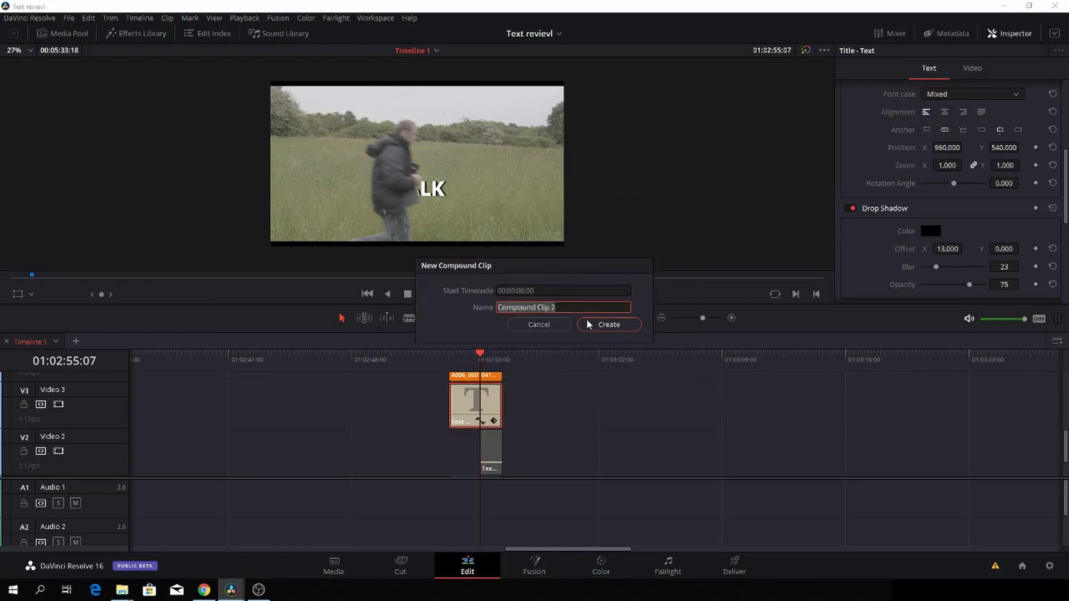
pyautogui.press('BackSpace')
pyautogui.write('walk text')
pyautogui.click(627, 322)
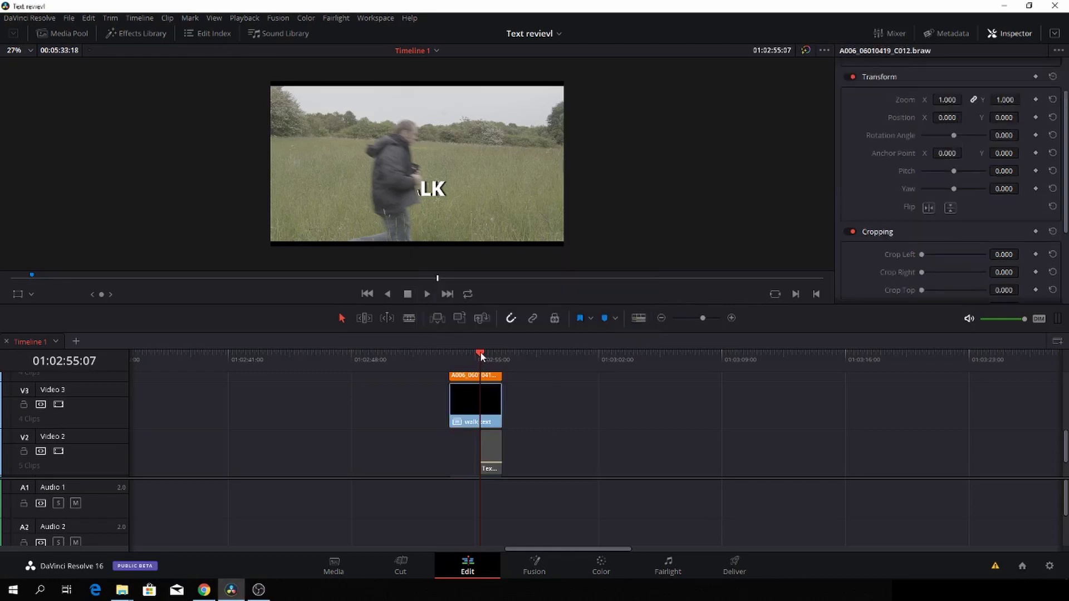
pyautogui.moveTo(480, 352); pyautogui.dragTo(449, 353)
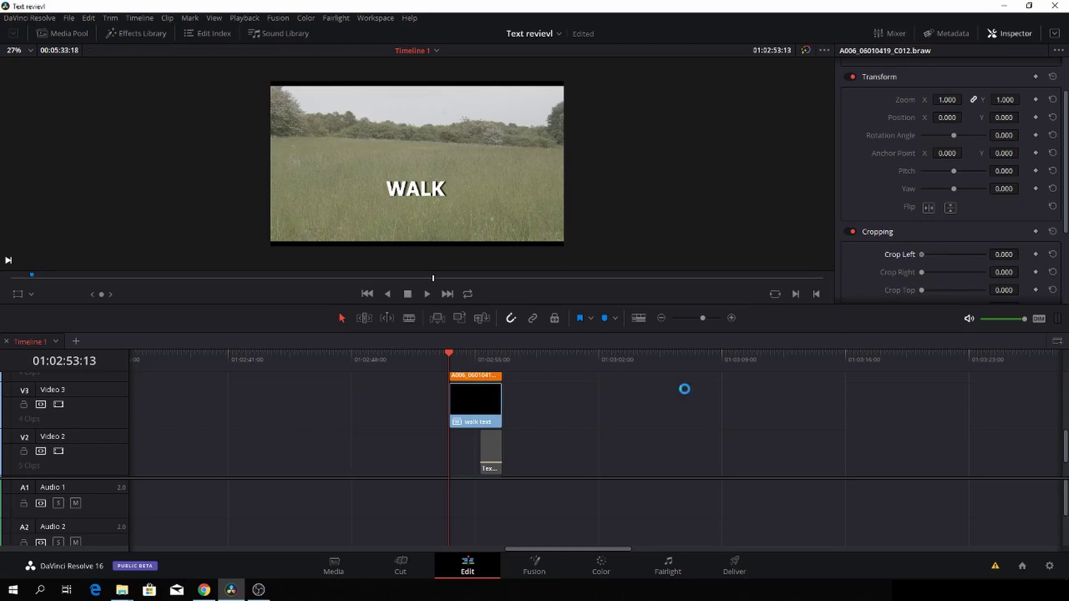
# Crop the walk text clip in from the left and keyframe Crop Left at the runner's edge.
pyautogui.click(477, 410)
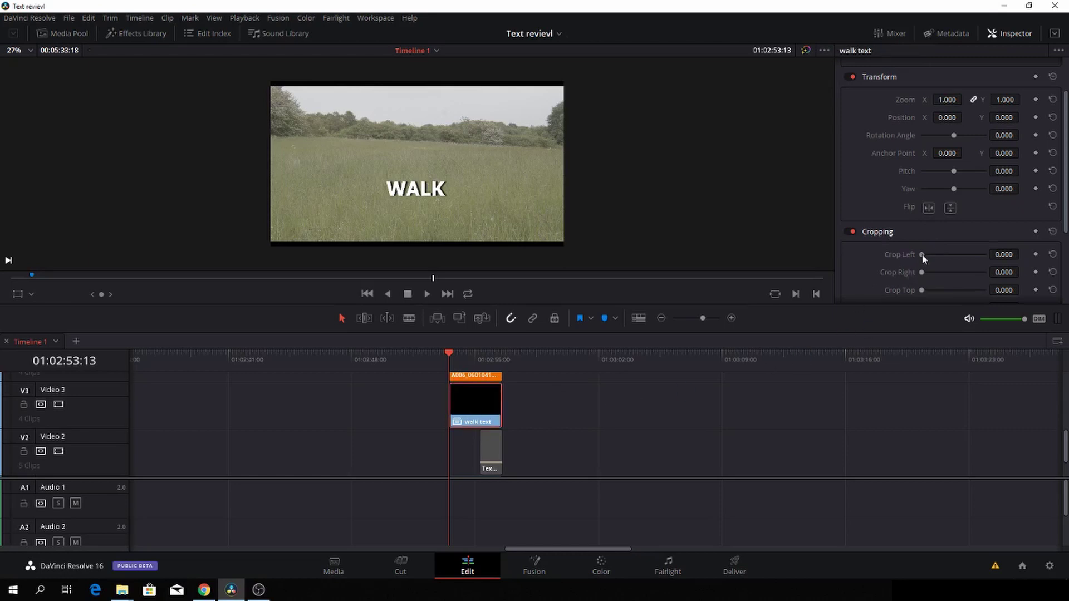
pyautogui.moveTo(922, 255); pyautogui.dragTo(941, 255)
pyautogui.press('space')
pyautogui.press('space')
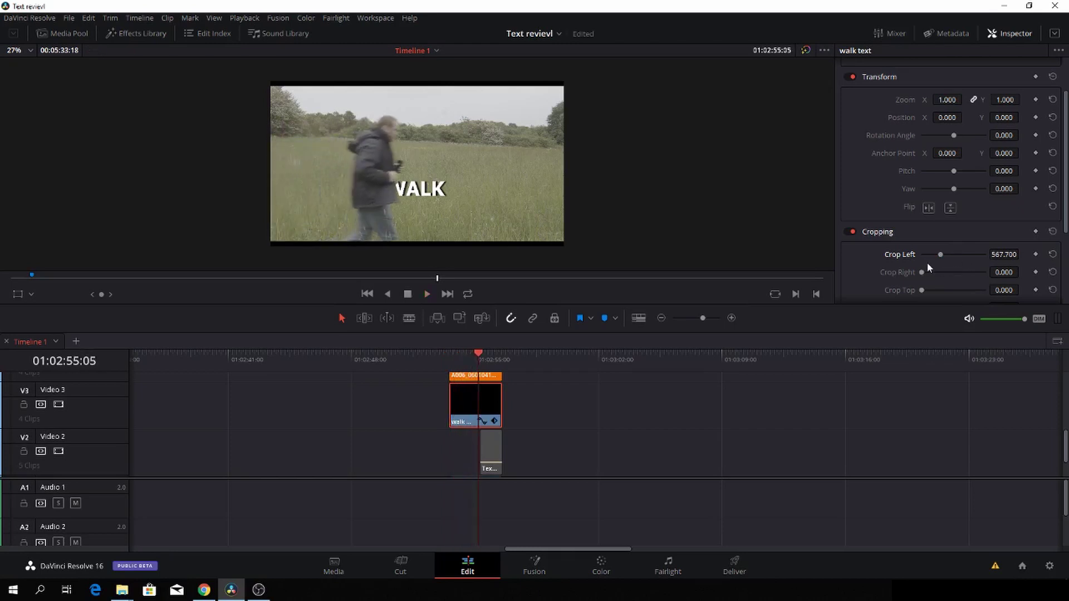
pyautogui.press('space')
pyautogui.press('Right')
pyautogui.press('Right')
pyautogui.press('Left')
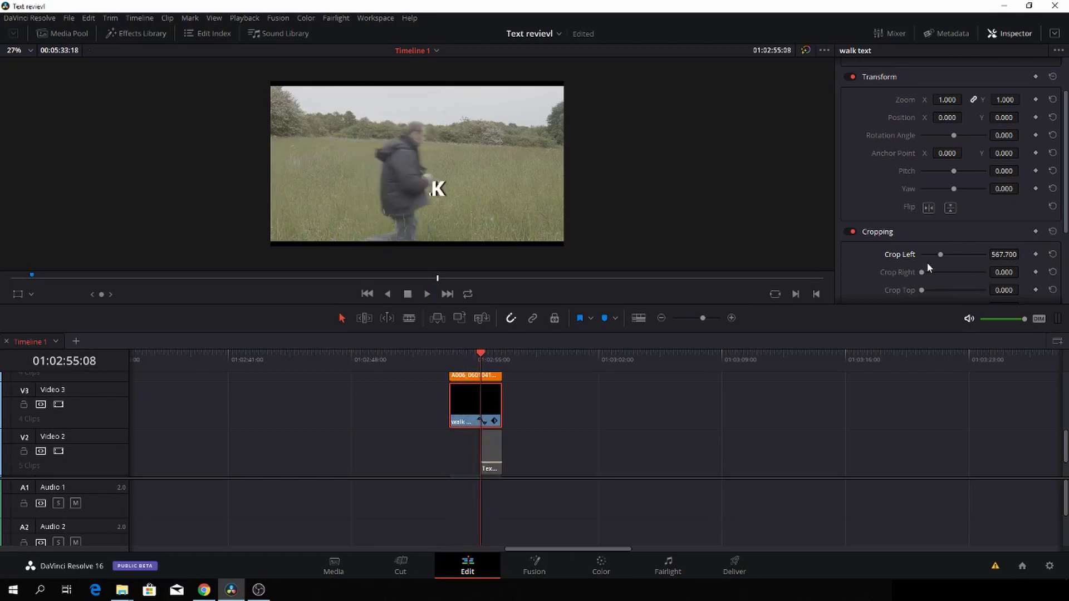
pyautogui.click(1036, 255)
# Raise Crop Left frame by frame behind the runner until WALK is gone at 1152.
pyautogui.press('Right')
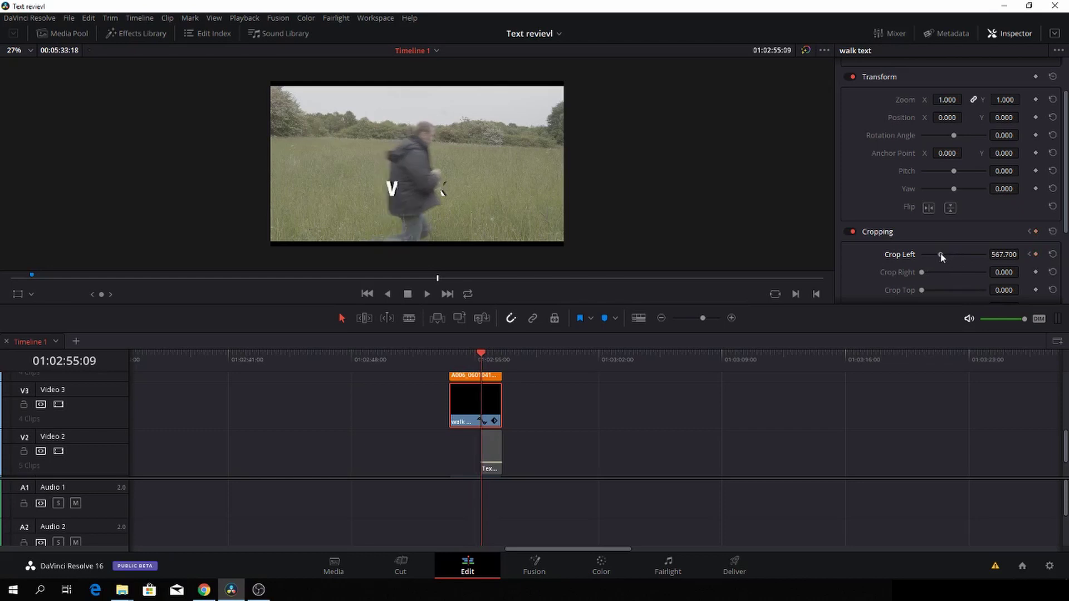
pyautogui.moveTo(941, 254); pyautogui.dragTo(954, 255)
pyautogui.press('Right')
pyautogui.press('Right')
pyautogui.press('Right')
pyautogui.press('Right')
pyautogui.press('Right')
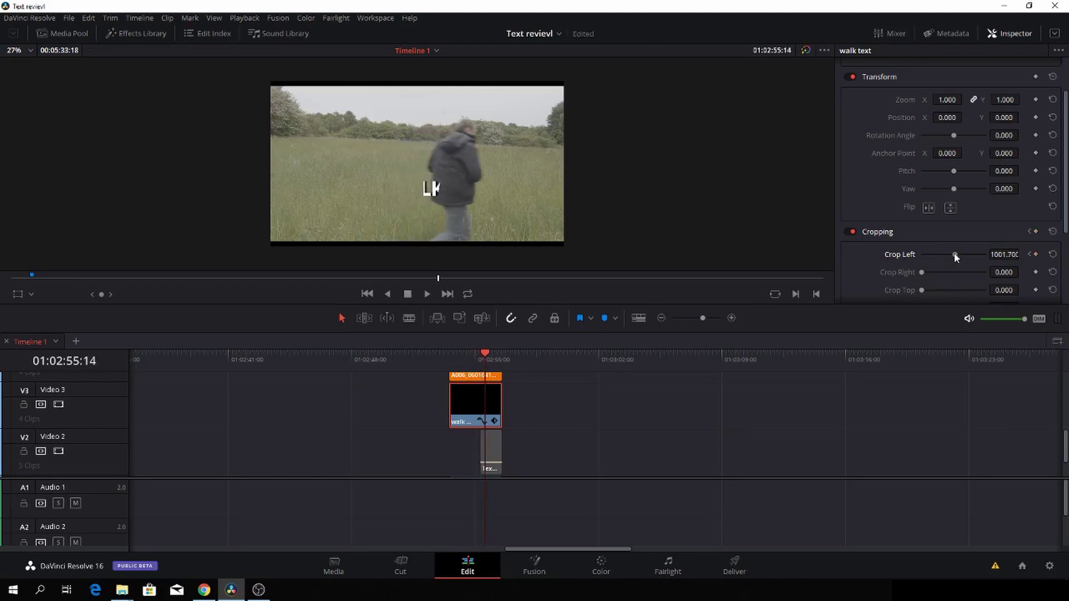
pyautogui.press('Left')
pyautogui.press('Left')
pyautogui.press('Left')
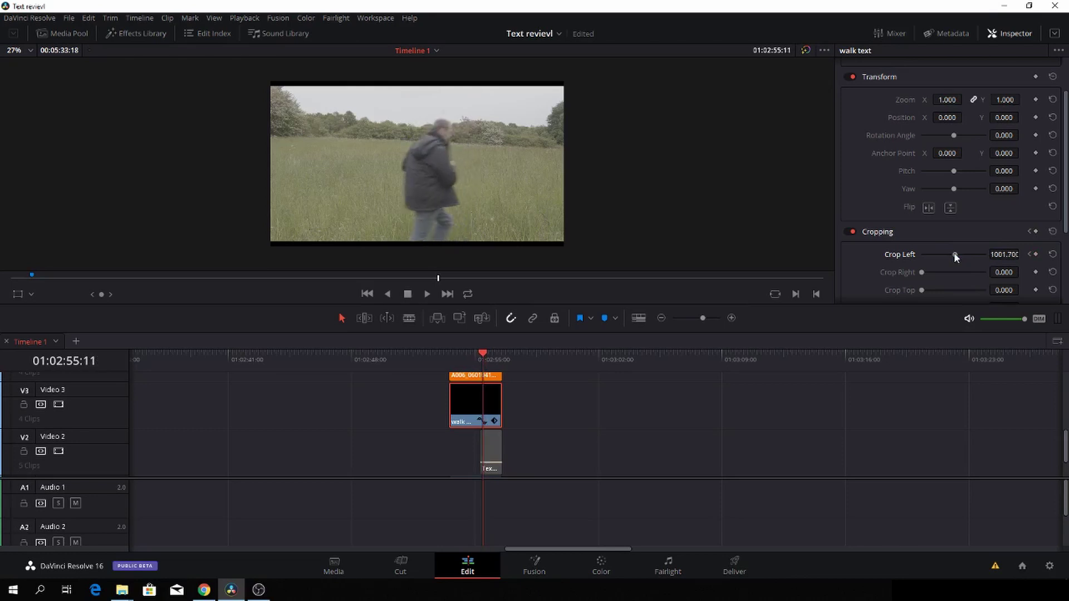
pyautogui.press('Right')
pyautogui.moveTo(953, 254); pyautogui.dragTo(956, 255)
pyautogui.press('Right')
pyautogui.press('Right')
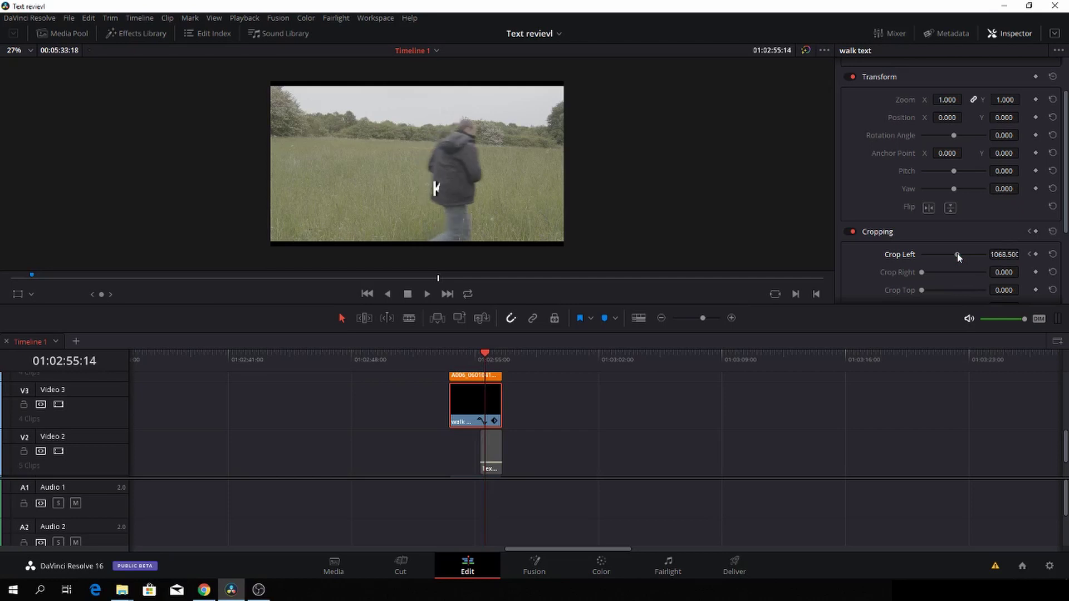
pyautogui.moveTo(957, 252); pyautogui.dragTo(960, 253)
pyautogui.press('Right')
pyautogui.press('Right')
pyautogui.press('Right')
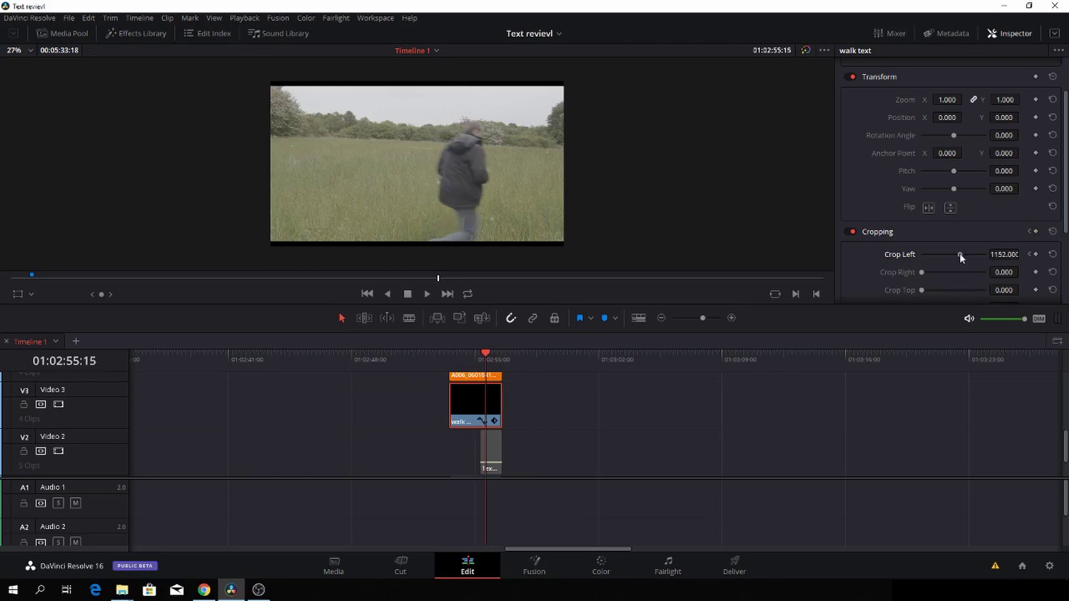
# Step back and play the Crop Left wipe to review the animation.
pyautogui.press('Left')
pyautogui.press('Left')
pyautogui.press('Left')
pyautogui.press('Left')
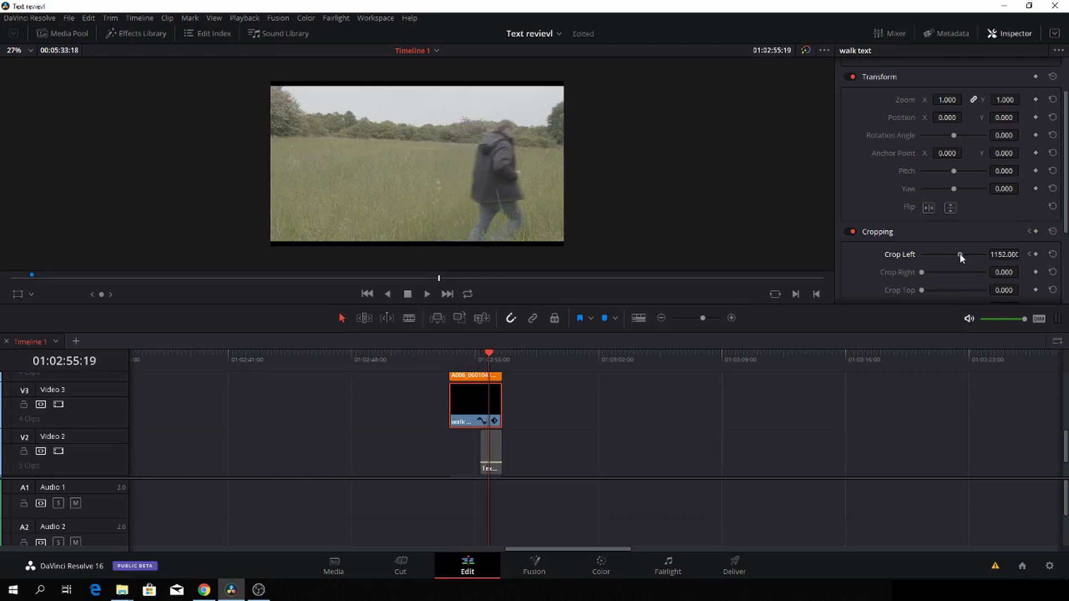
pyautogui.press('Left')
pyautogui.press('Left')
pyautogui.press('Left')
pyautogui.press('Left')
pyautogui.press('Left')
pyautogui.press('Left')
pyautogui.press('Left')
pyautogui.press('Left')
pyautogui.press('Left')
pyautogui.press('Left')
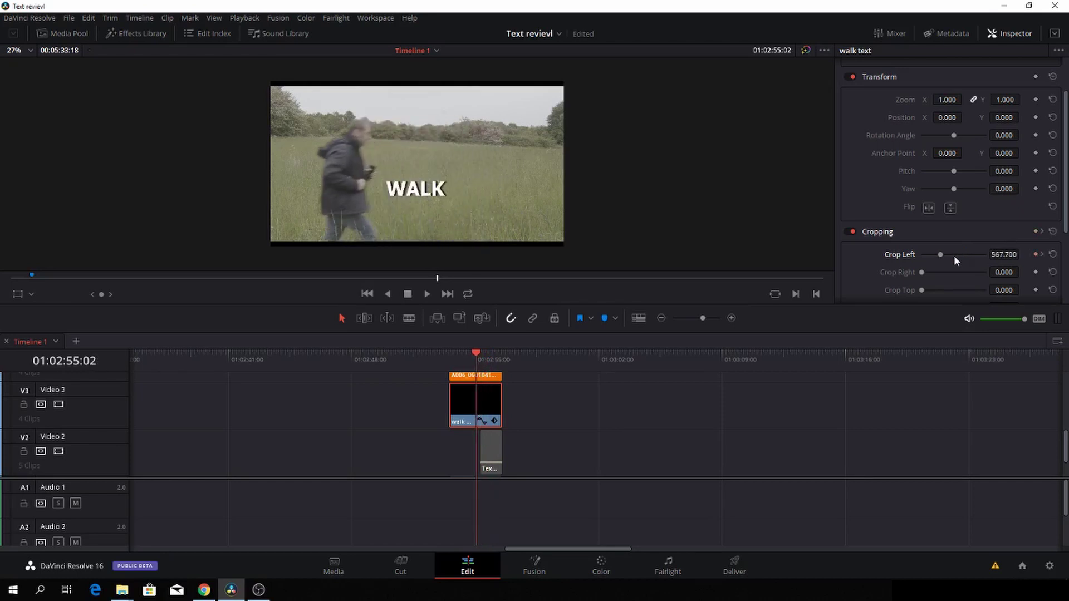
pyautogui.press('space')
pyautogui.press('space')
pyautogui.moveTo(492, 351); pyautogui.dragTo(481, 351)
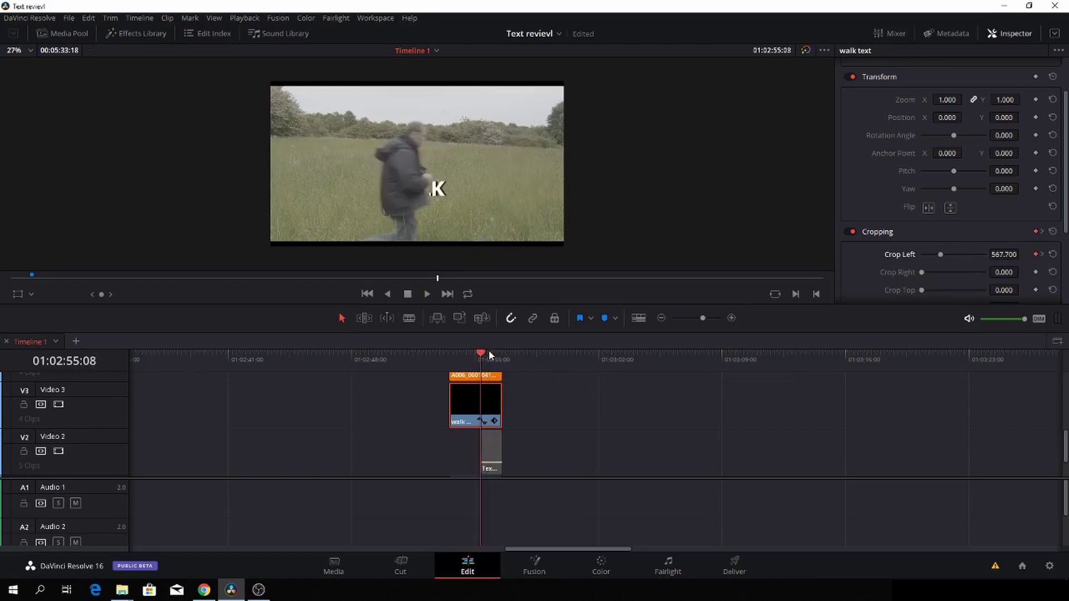
# Convert the RUN text clip on Video 2 into a compound clip named 'run text'.
pyautogui.click(491, 450)
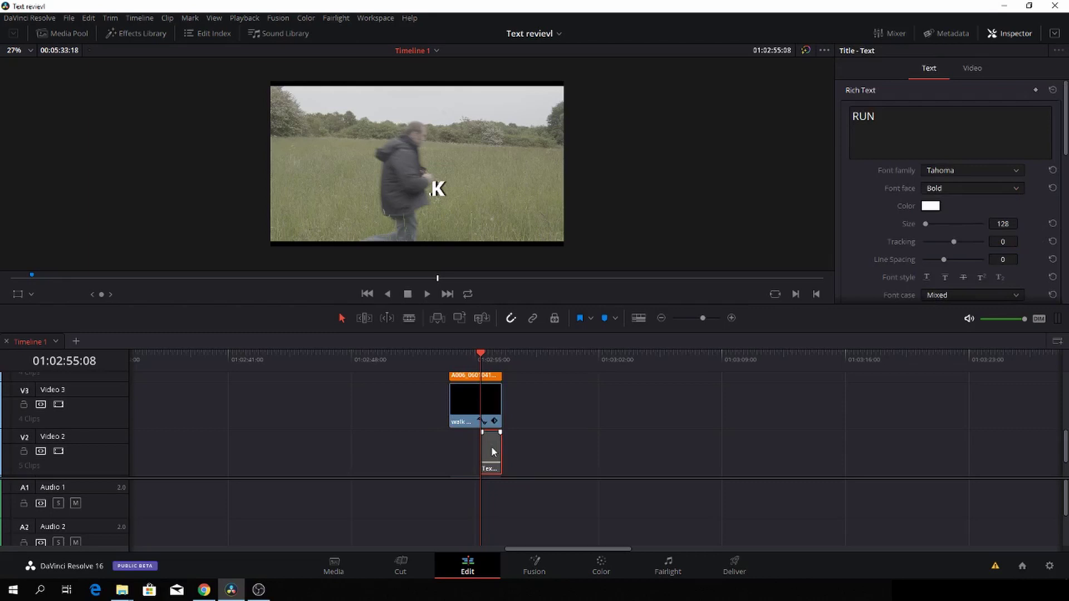
pyautogui.scroll(1, 492, 416)
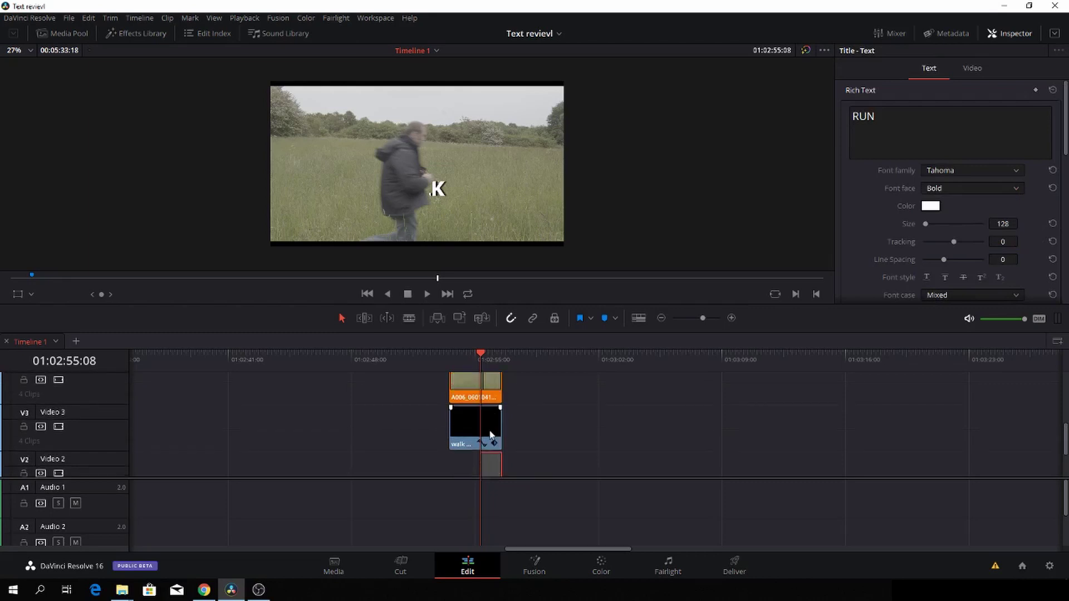
pyautogui.click(491, 434)
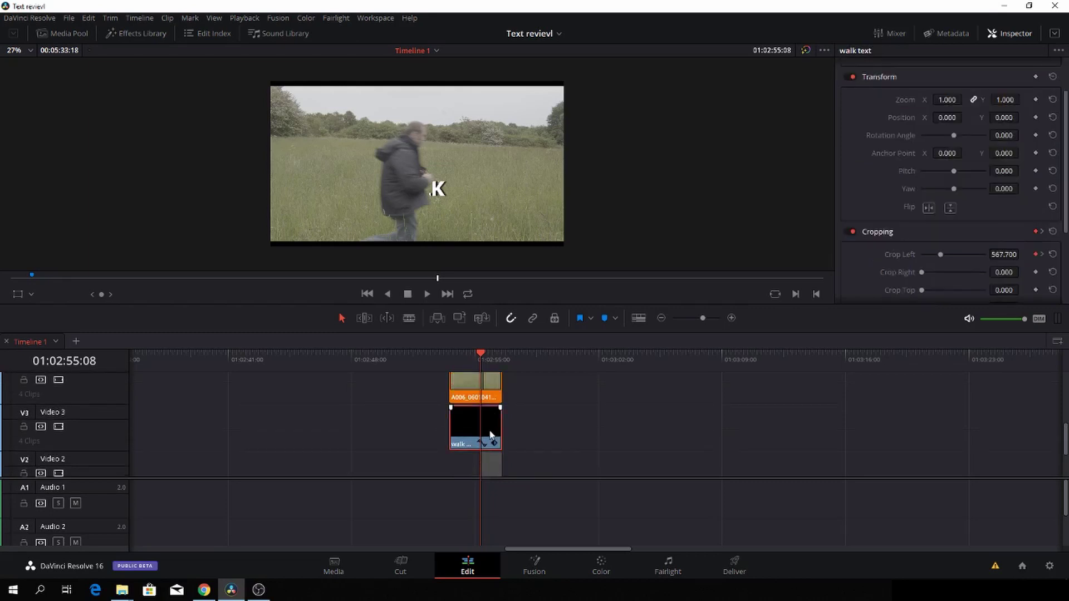
pyautogui.scroll(-1, 490, 431)
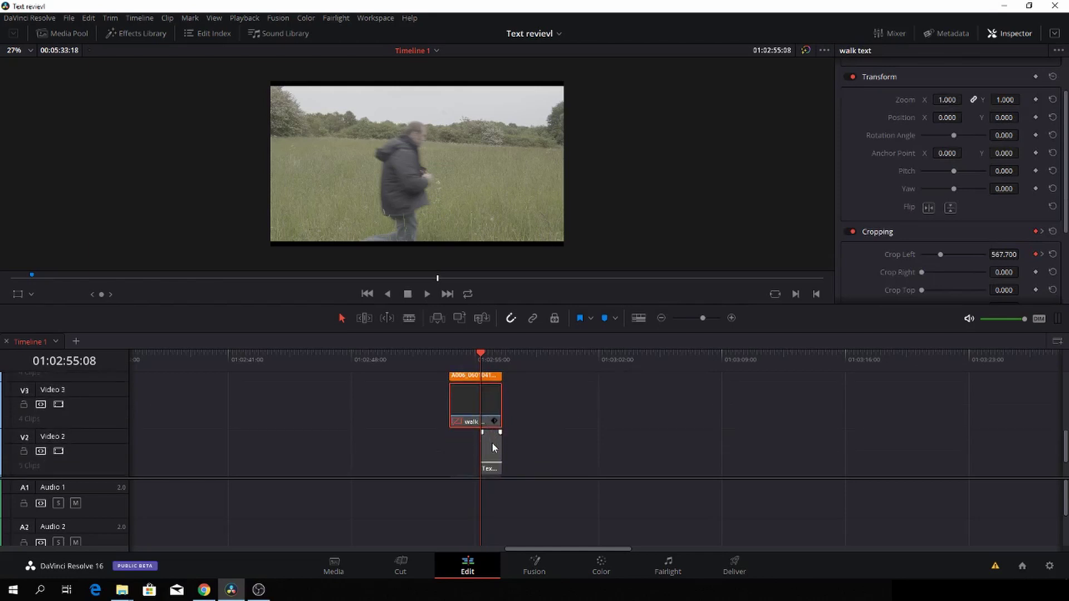
pyautogui.click(492, 447)
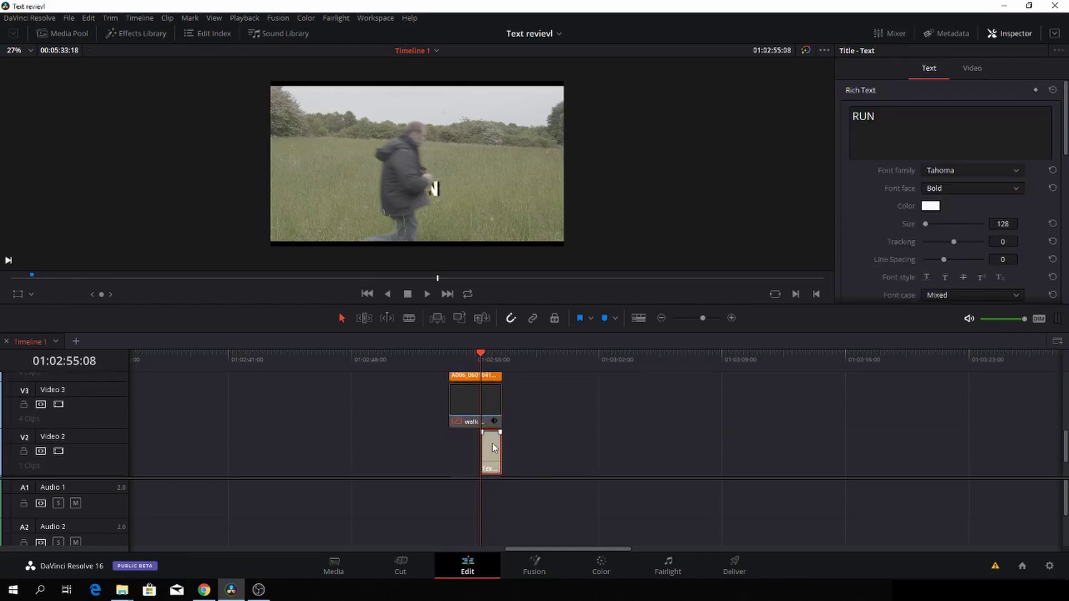
pyautogui.rightClick(492, 447)
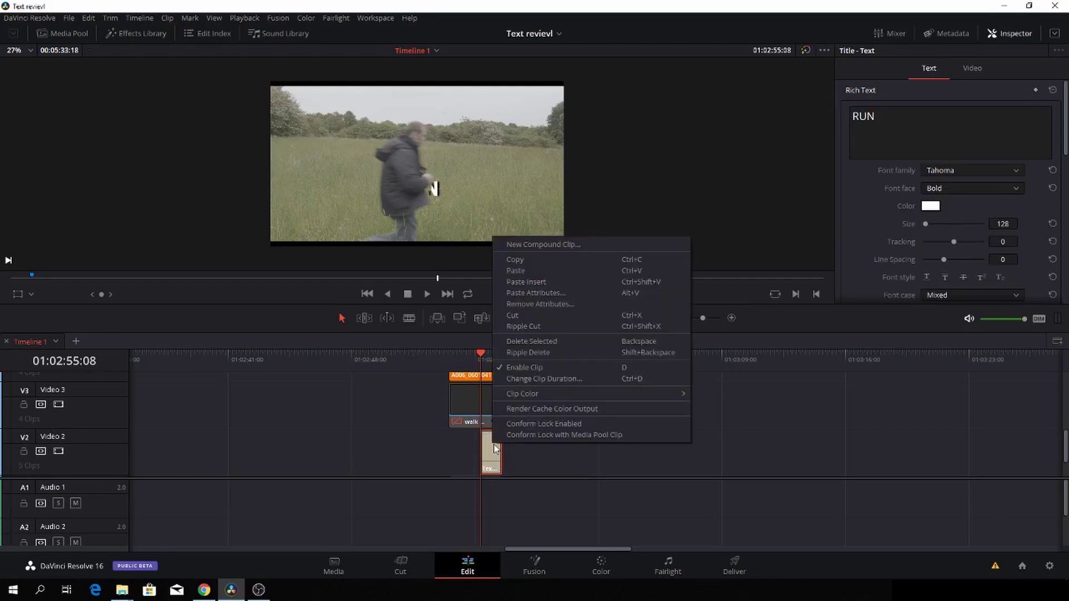
pyautogui.click(547, 245)
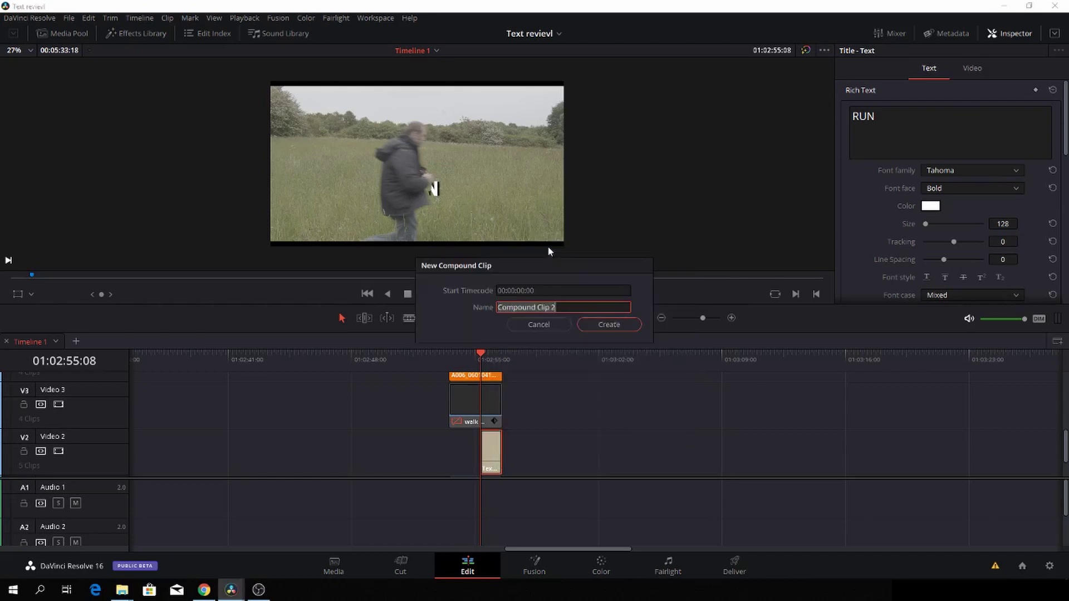
pyautogui.press('BackSpace')
pyautogui.write('run text')
pyautogui.click(617, 328)
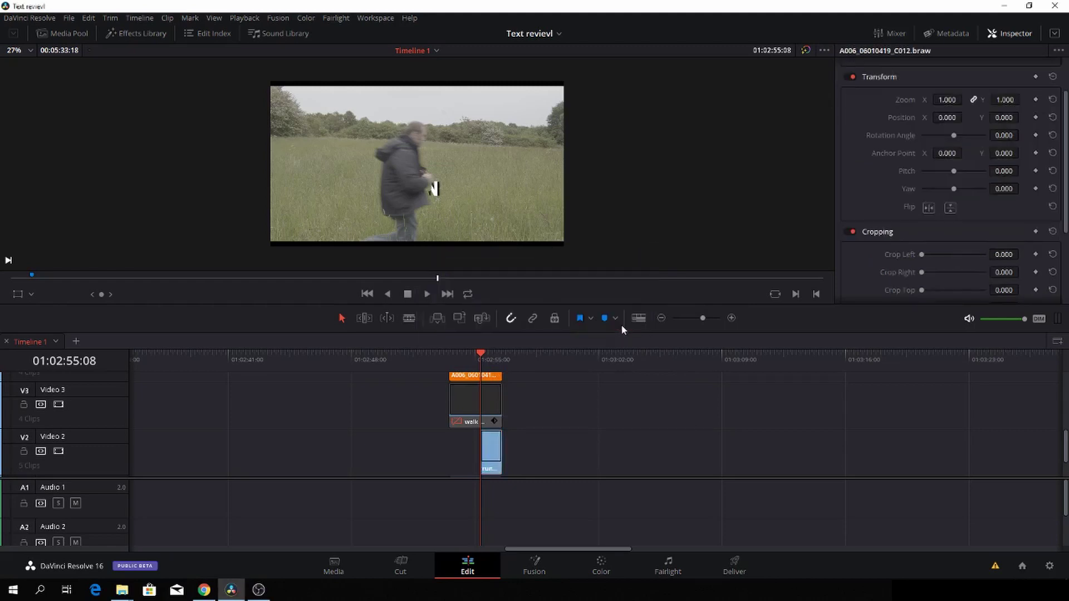
# At the frame where the runner covers the text, set the run text clip's Crop Left to 0.
pyautogui.press('Left')
pyautogui.press('Left')
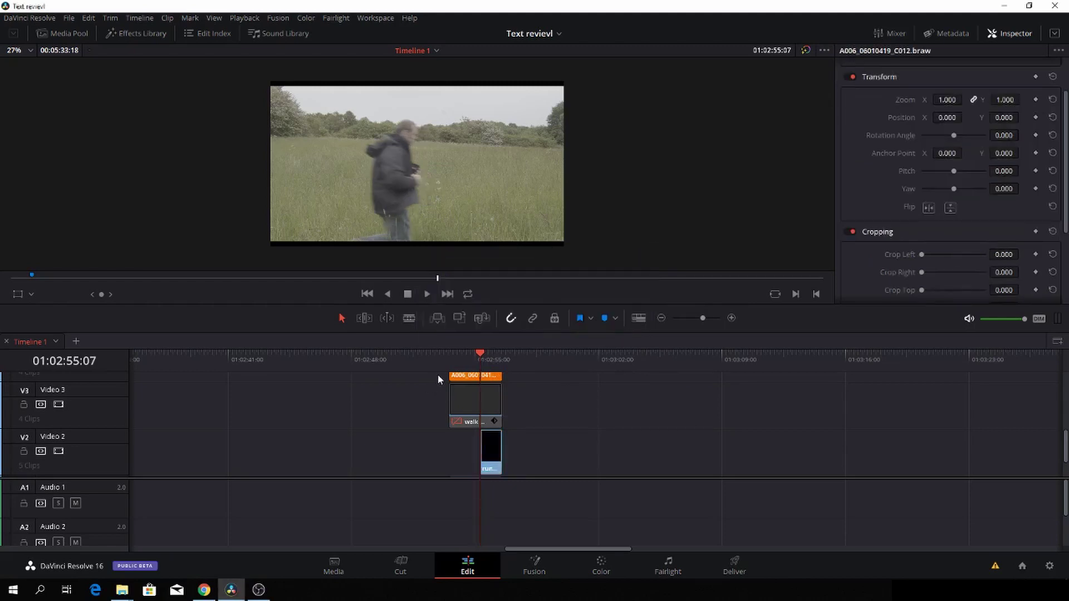
pyautogui.press('Right')
pyautogui.press('Right')
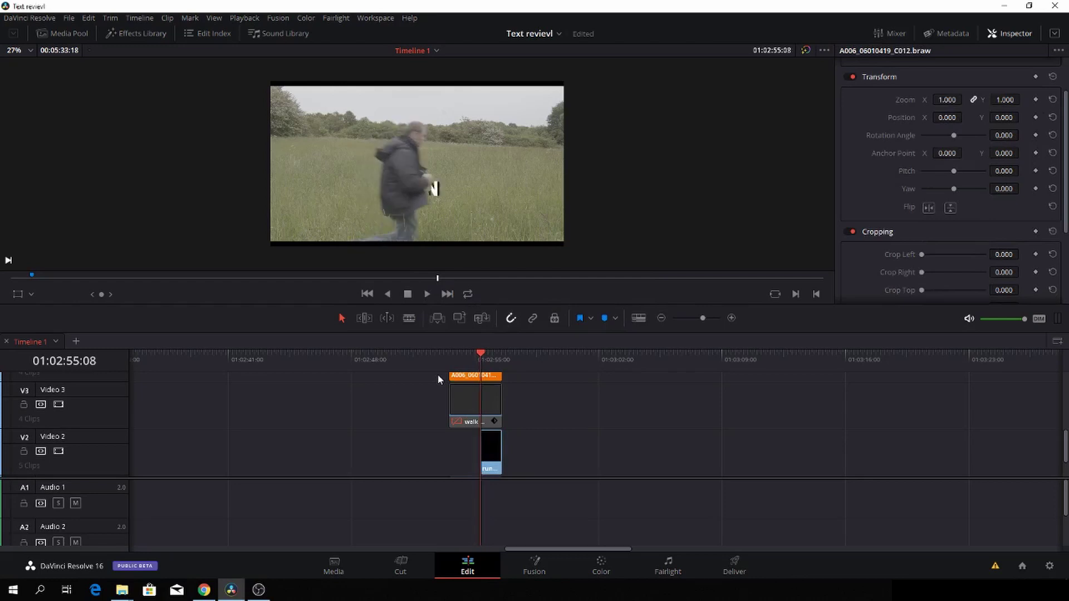
pyautogui.press('Left')
pyautogui.press('Right')
pyautogui.press('Right')
pyautogui.press('Right')
pyautogui.click(490, 451)
pyautogui.press('Right')
pyautogui.press('Right')
pyautogui.press('Right')
pyautogui.press('Right')
pyautogui.press('Right')
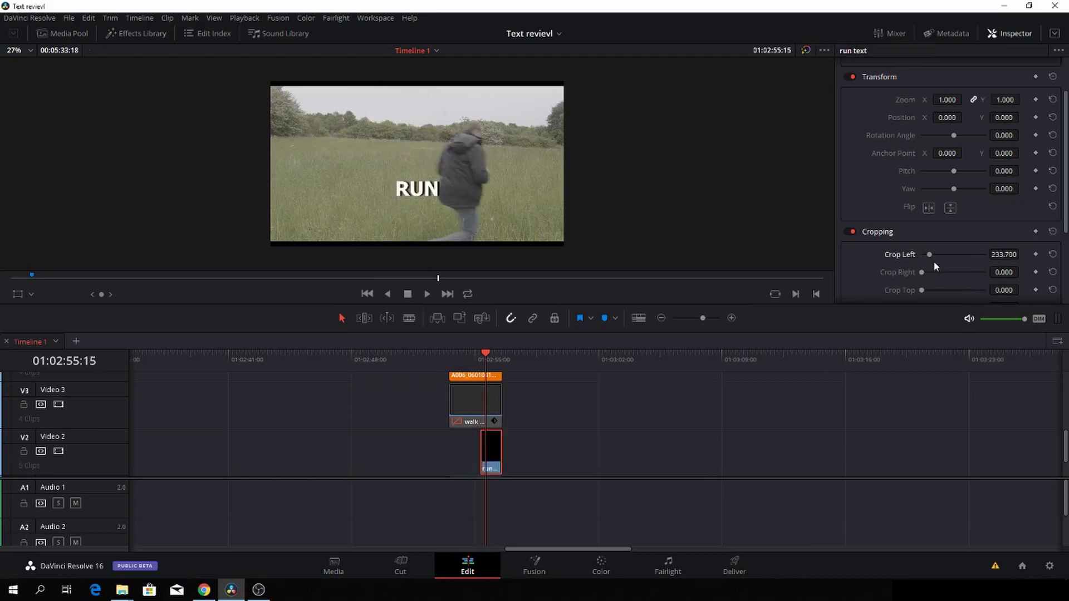
pyautogui.moveTo(933, 259)
pyautogui.mouseDown()
pyautogui.moveTo(911, 255)
pyautogui.moveTo(924, 272)
pyautogui.moveTo(953, 271)
pyautogui.moveTo(936, 273)
pyautogui.mouseUp()
# Keyframe Crop Right and raise it frame by frame backwards, up to 1152.
pyautogui.click(1035, 272)
pyautogui.press('Left')
pyautogui.moveTo(934, 273)
pyautogui.mouseDown()
pyautogui.moveTo(926, 274)
pyautogui.moveTo(950, 270)
pyautogui.mouseUp()
pyautogui.press('Left')
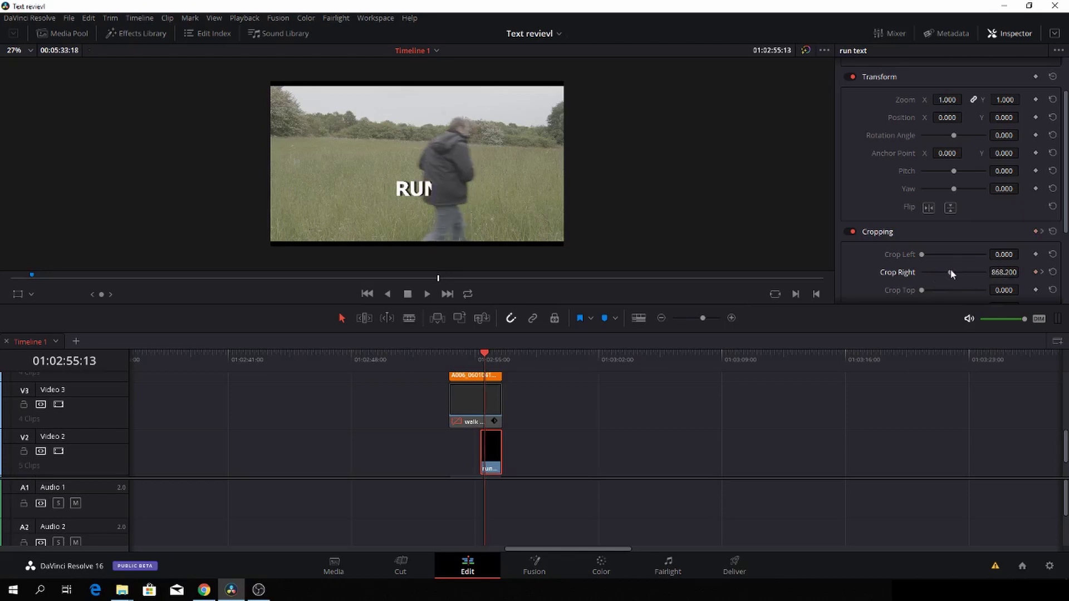
pyautogui.moveTo(950, 269); pyautogui.dragTo(952, 269)
pyautogui.press('Left')
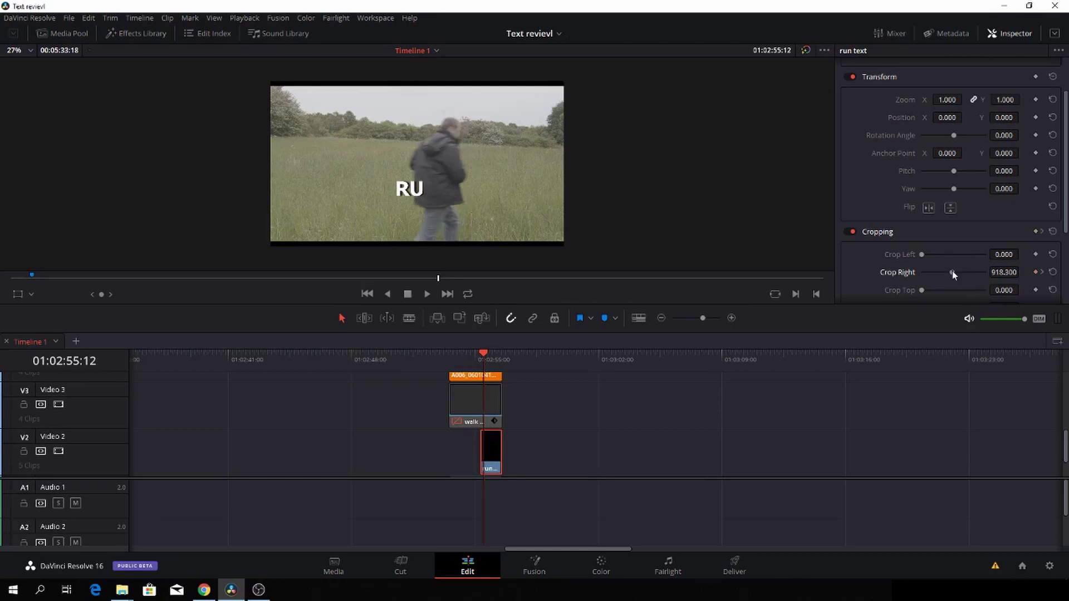
pyautogui.moveTo(952, 271); pyautogui.dragTo(960, 272)
pyautogui.press('Left')
pyautogui.press('Left')
pyautogui.press('Left')
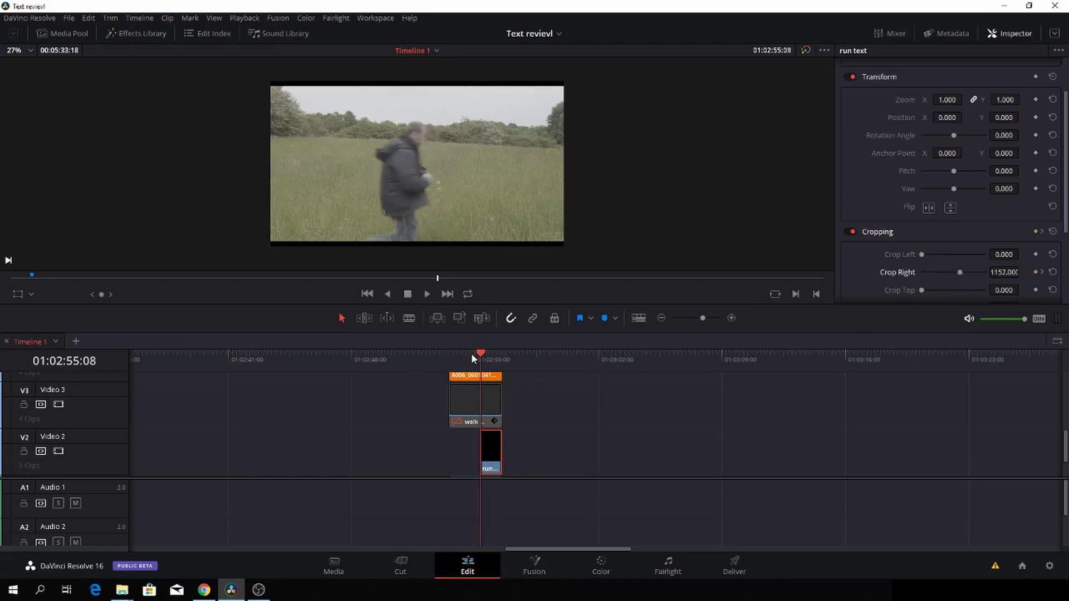